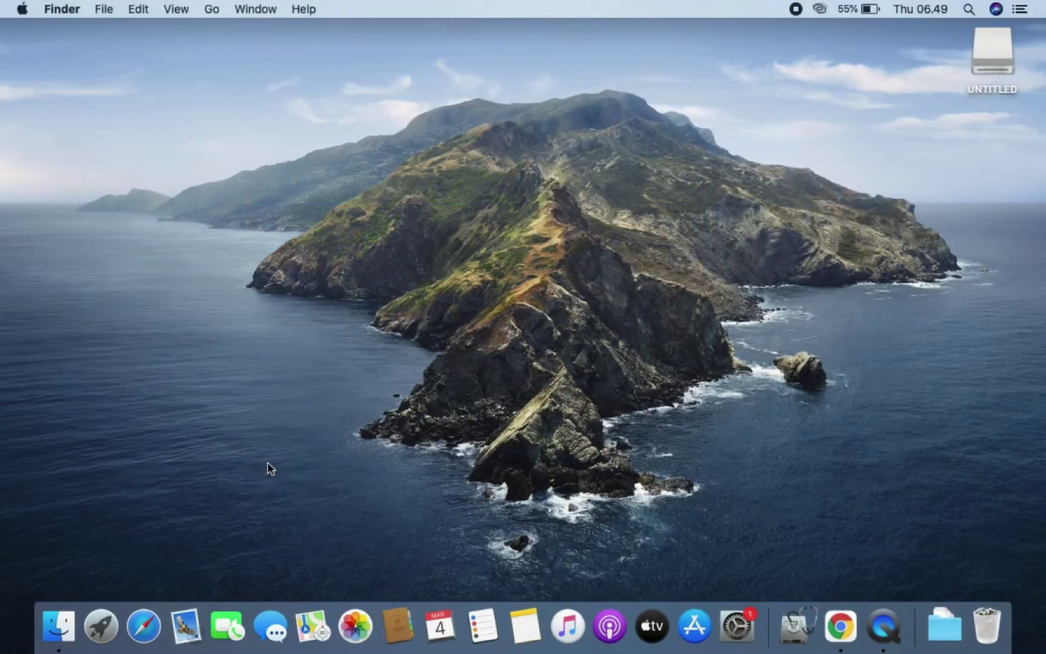
# Step: Launch Disk Utility from the Other folder in Launchpad
pyautogui.click(101, 627)
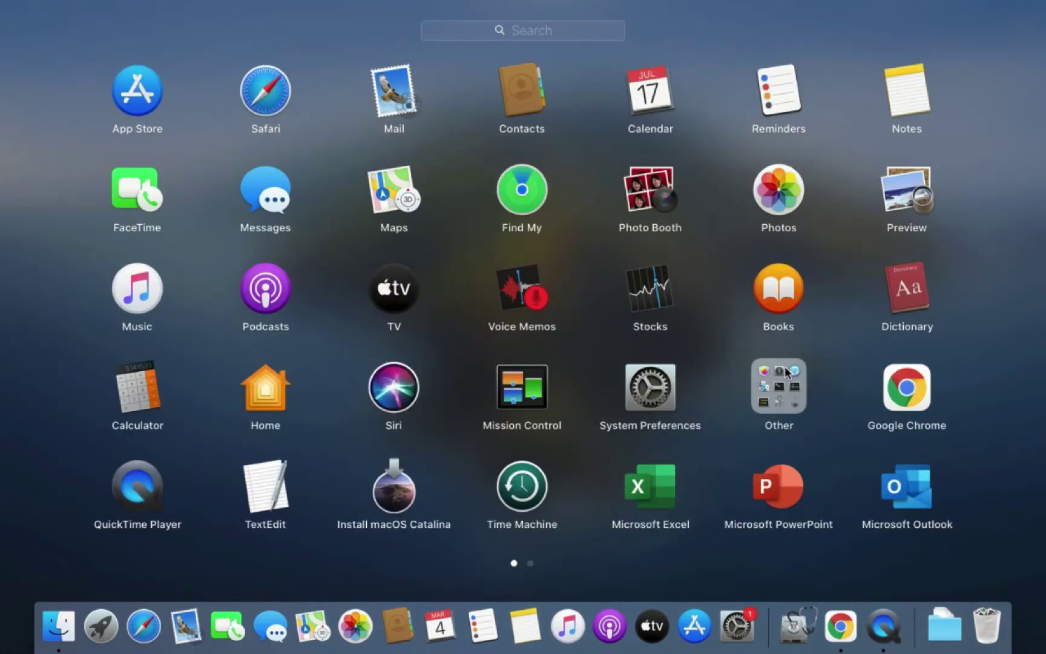
pyautogui.click(782, 403)
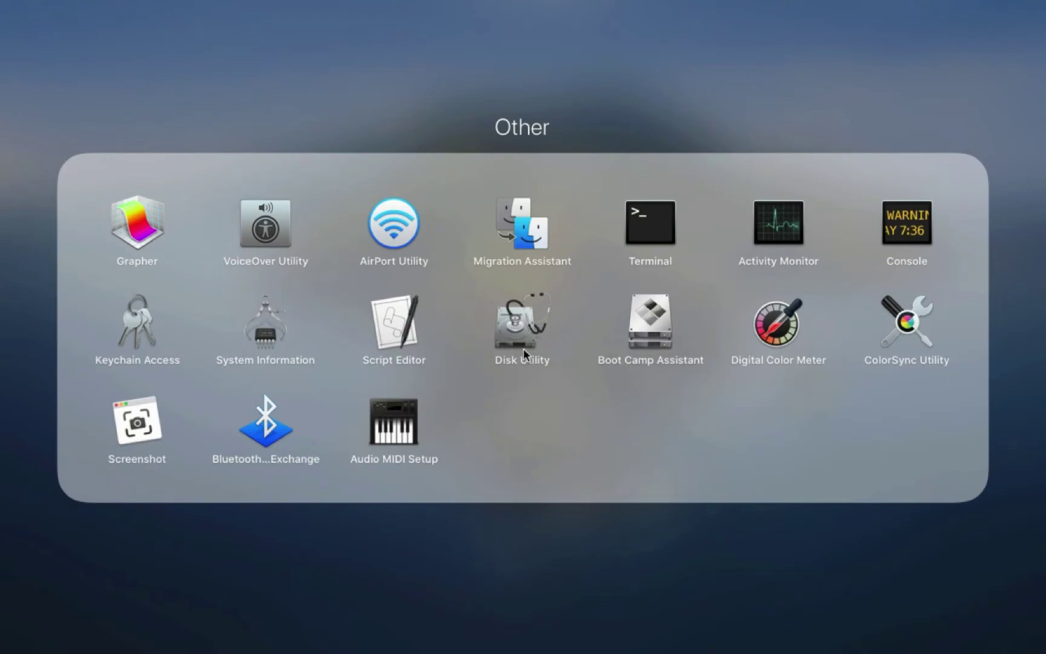
pyautogui.click(524, 349)
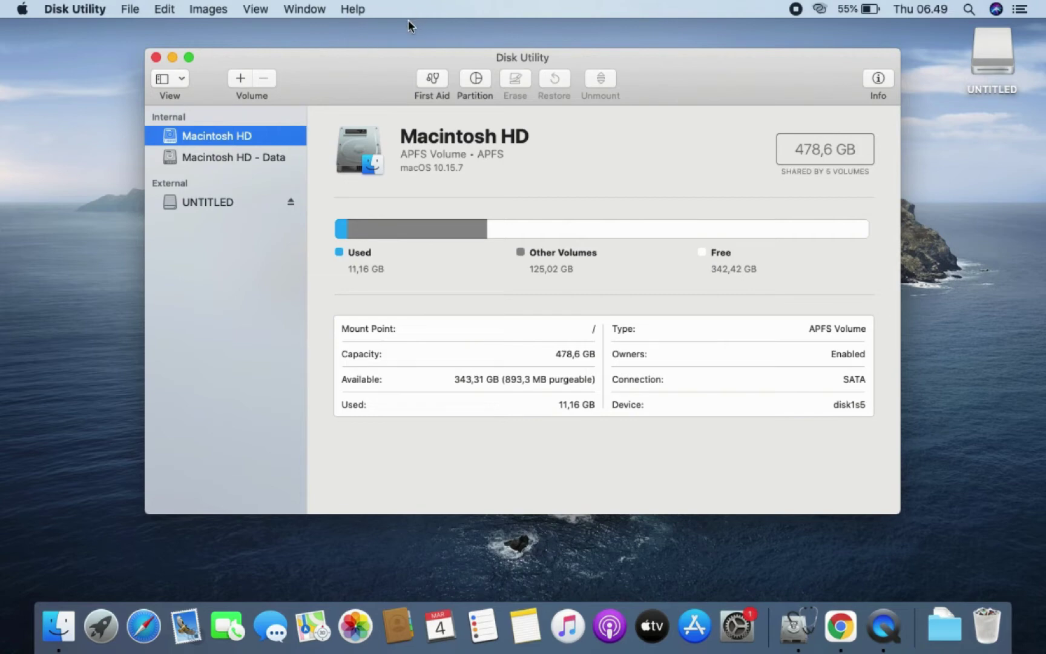
# Step: Show all physical devices and select the SanDisk Cruzer Force Media USB drive
pyautogui.click(256, 8)
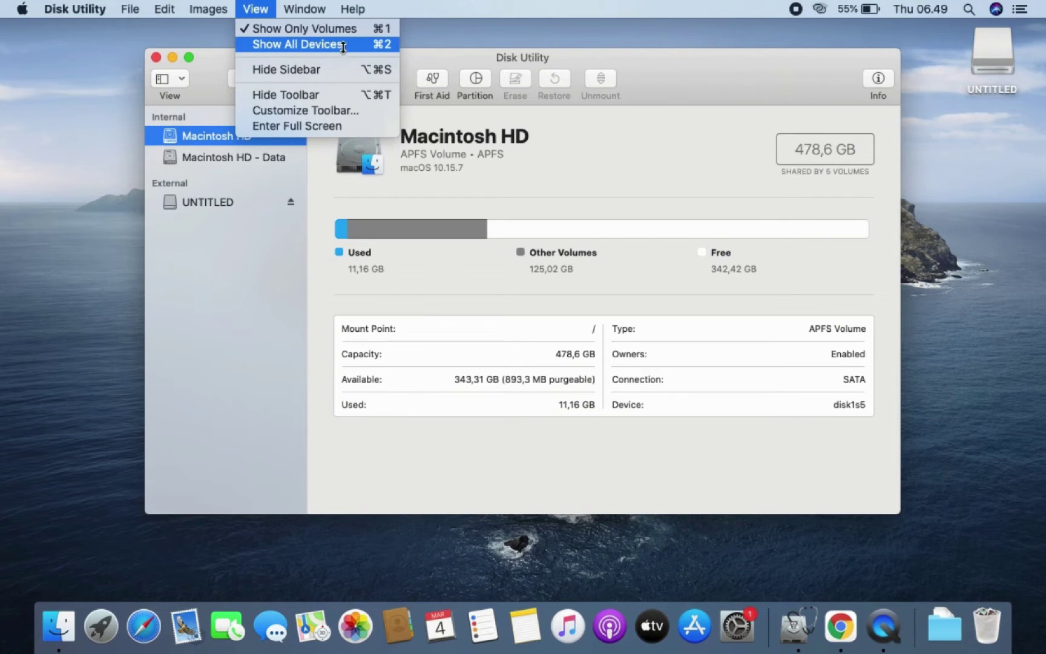
pyautogui.click(343, 47)
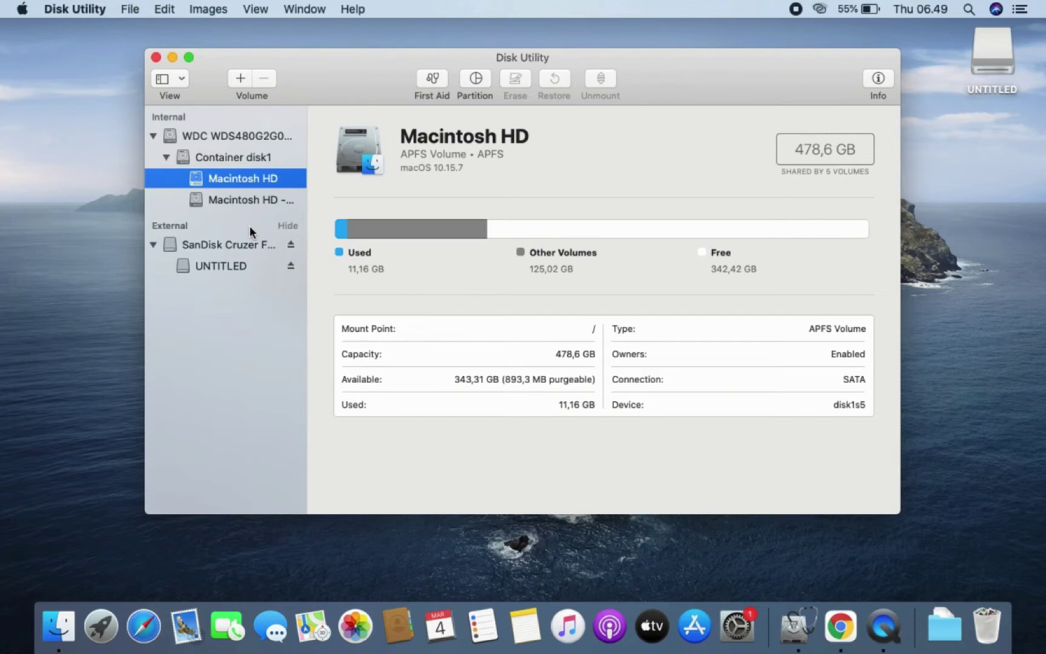
pyautogui.click(239, 243)
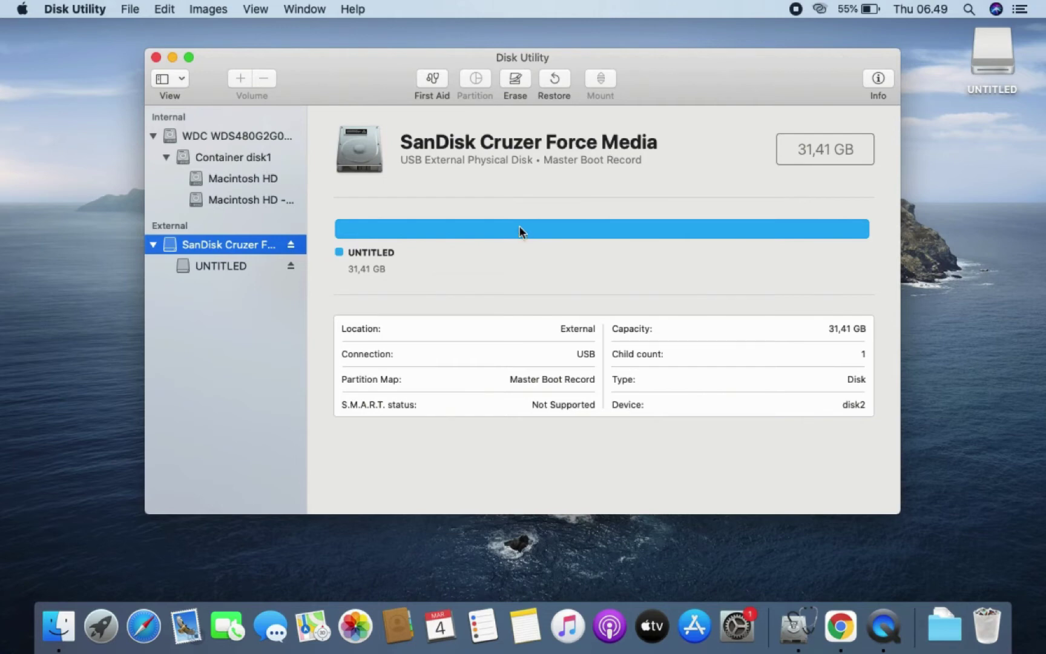
# Step: Set the SanDisk erase to GUID Partition Map, Mac OS Extended (Journaled), named Untitled
pyautogui.click(514, 81)
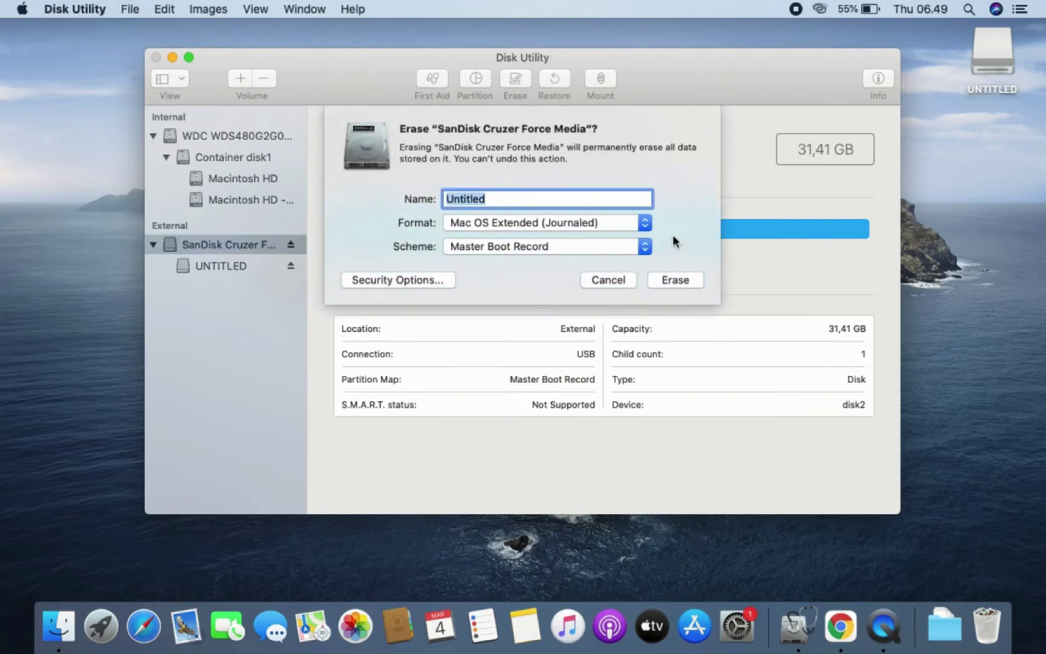
pyautogui.click(602, 250)
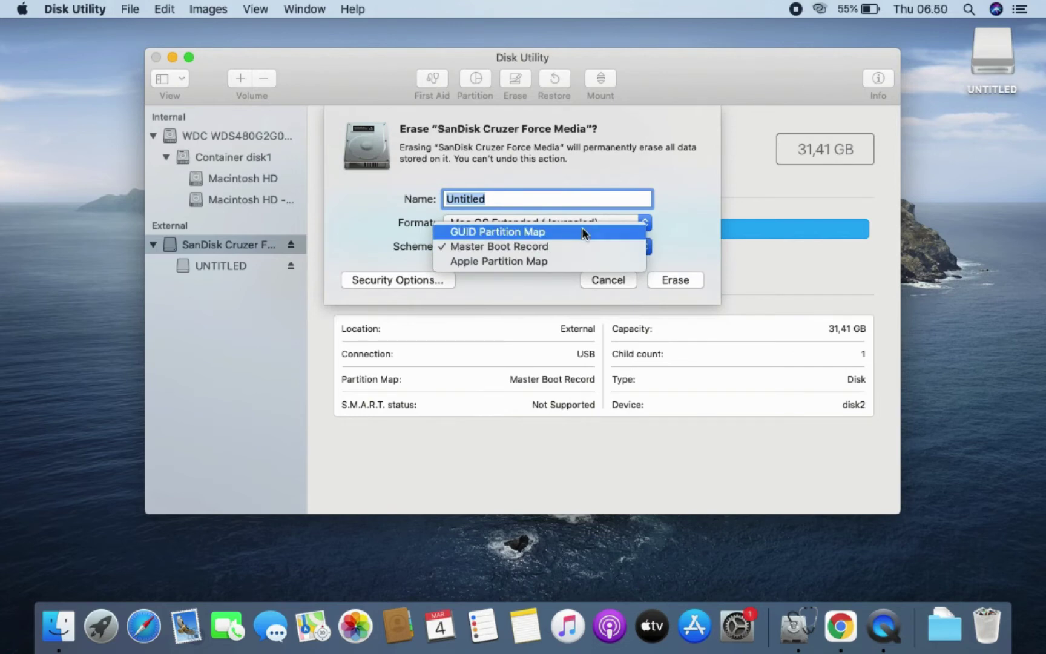
pyautogui.click(582, 232)
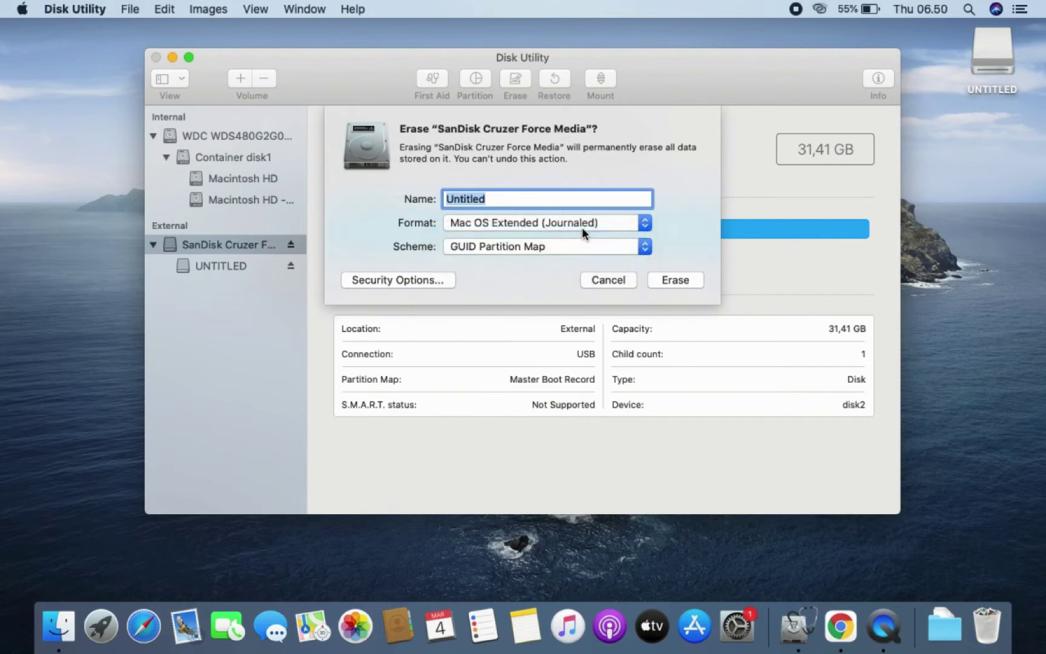
pyautogui.click(633, 224)
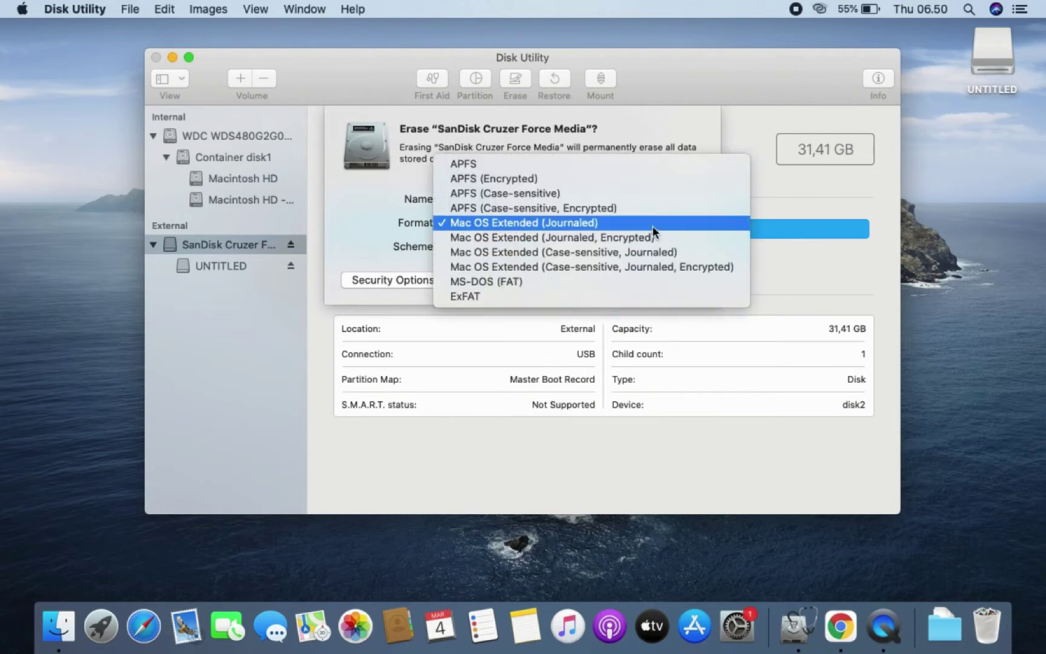
pyautogui.click(610, 225)
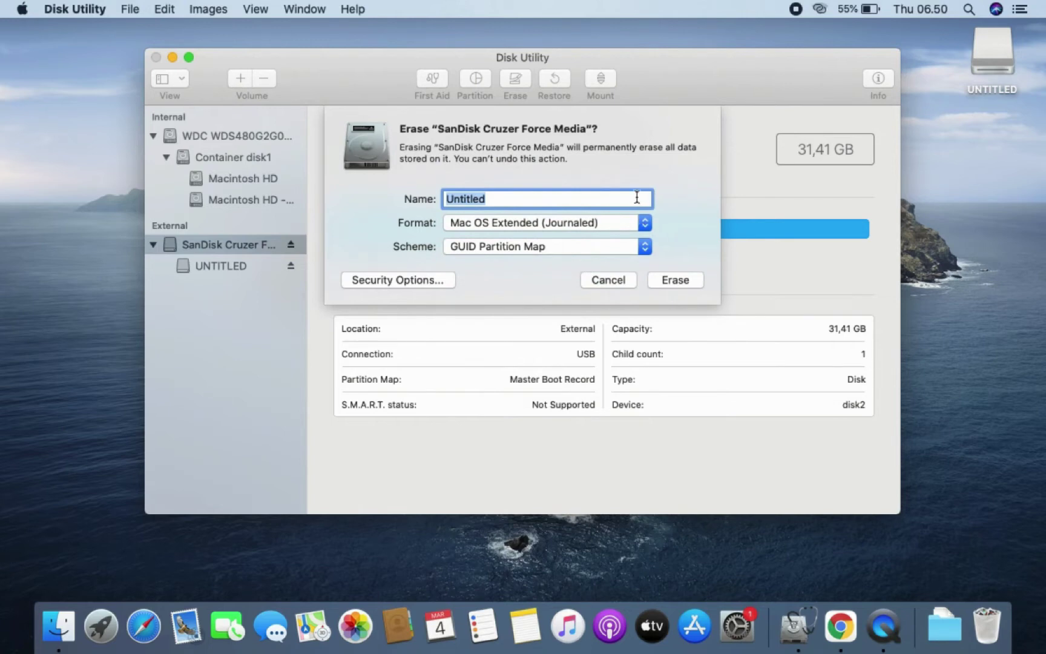
pyautogui.press('Right')
# Step: Erase the SanDisk drive into one Untitled volume and dismiss the completion report
pyautogui.click(678, 280)
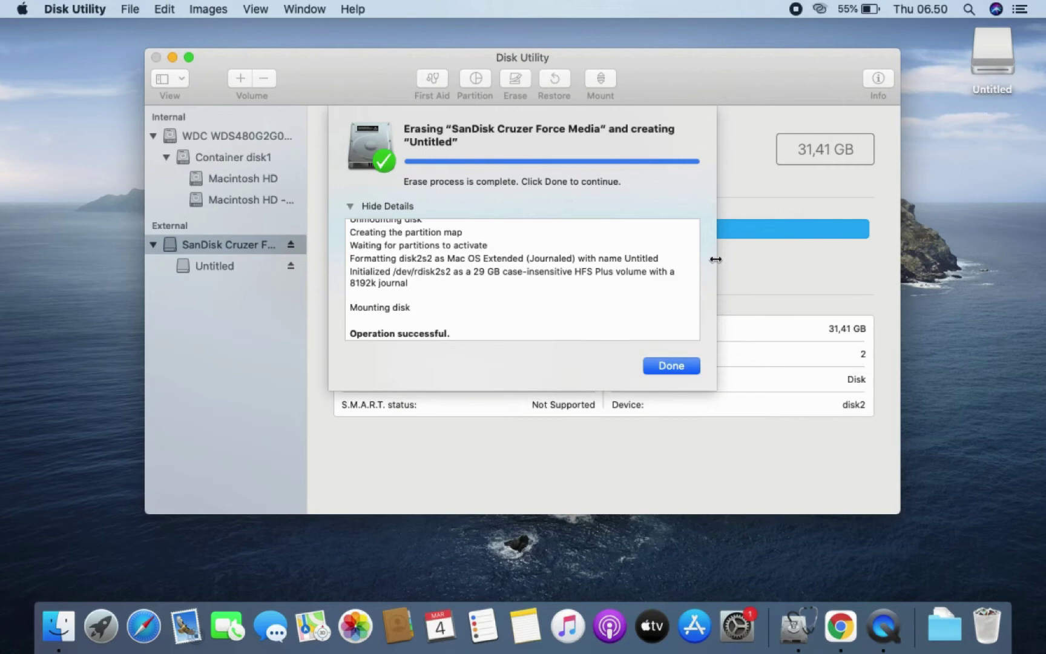
pyautogui.click(696, 365)
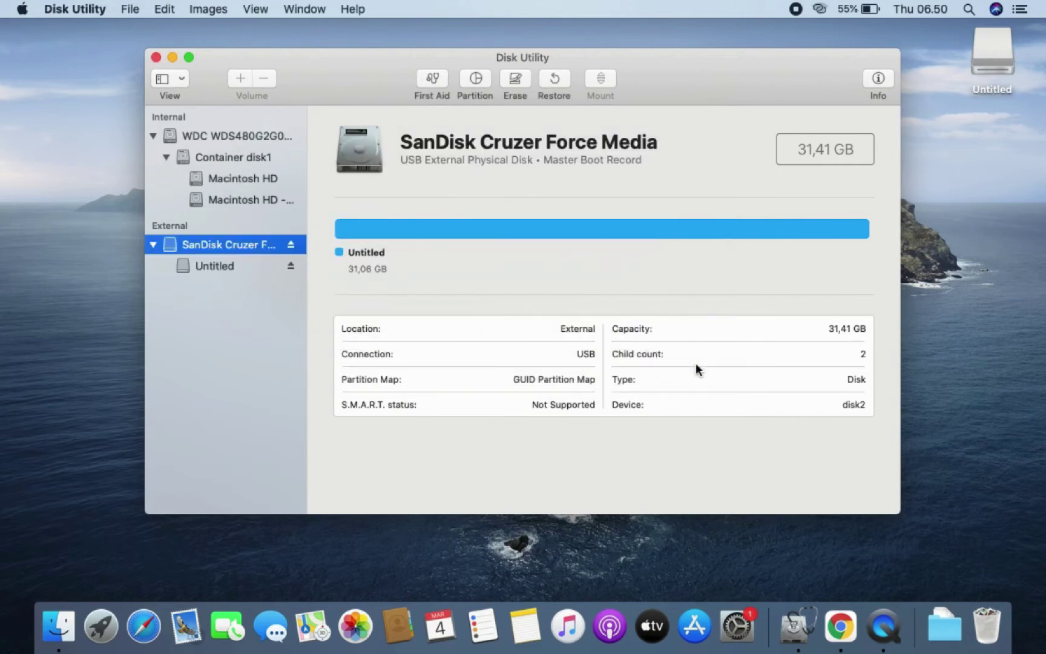
# Step: Close Disk Utility and launch Google Chrome from Launchpad
pyautogui.click(156, 56)
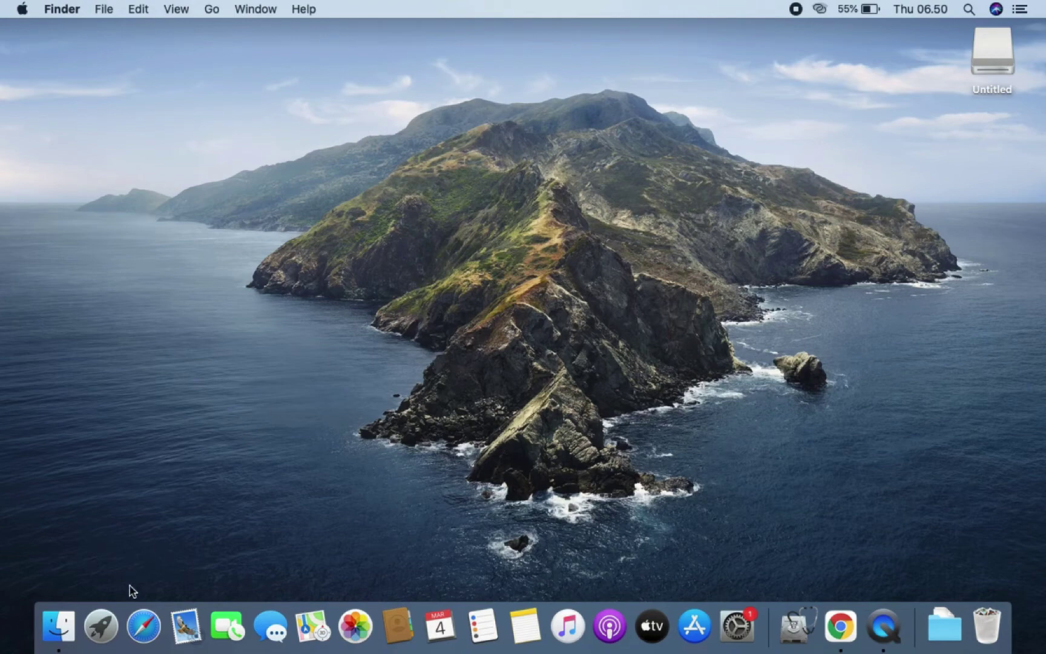
pyautogui.click(103, 632)
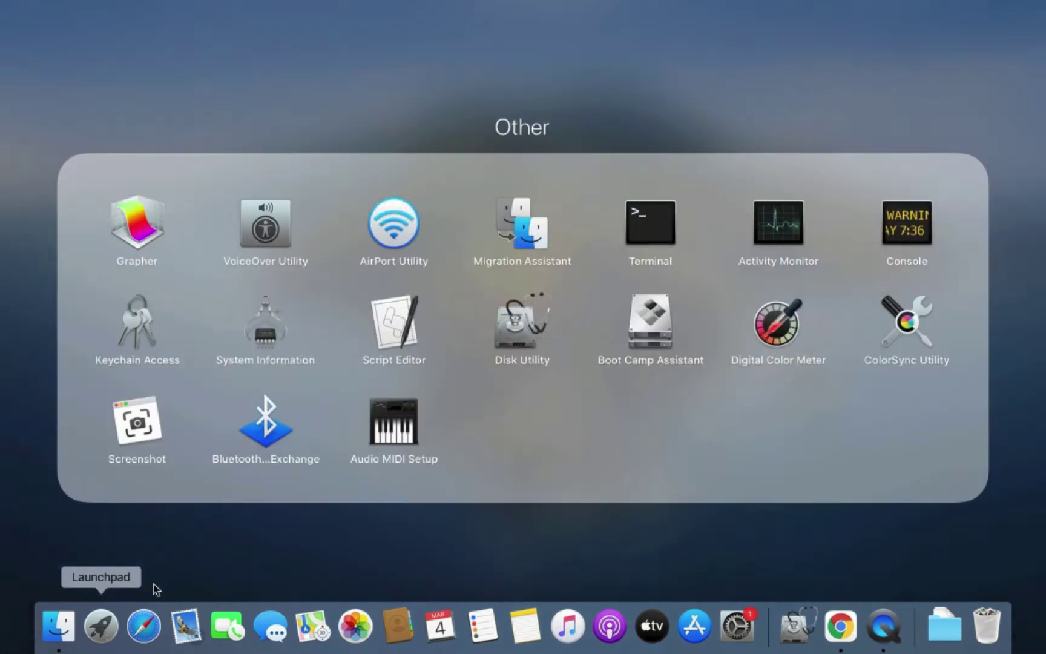
pyautogui.click(687, 542)
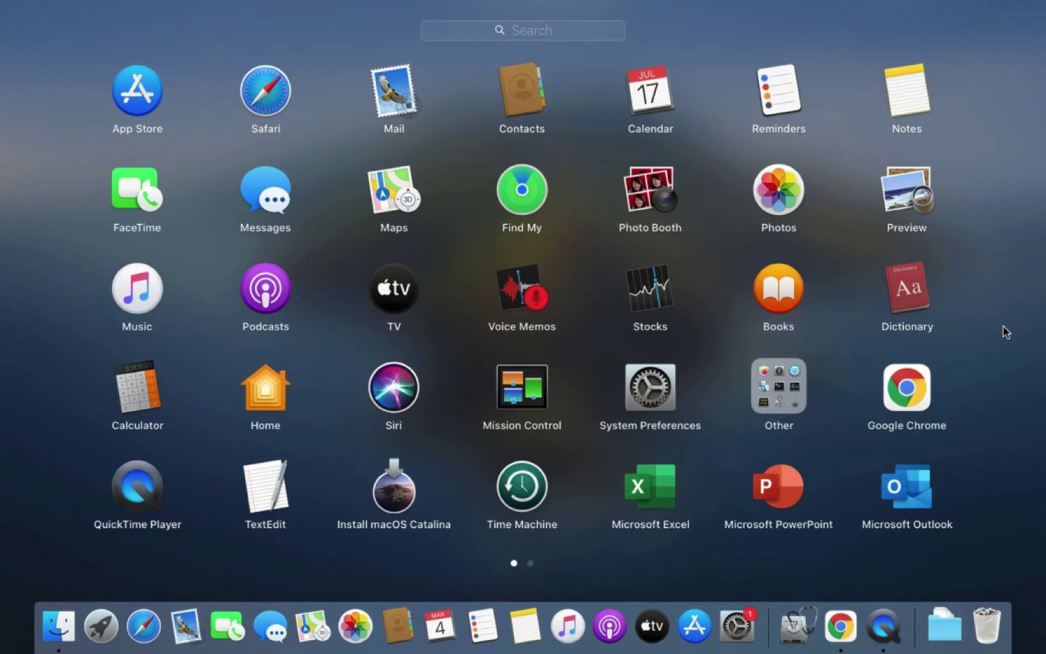
pyautogui.click(912, 393)
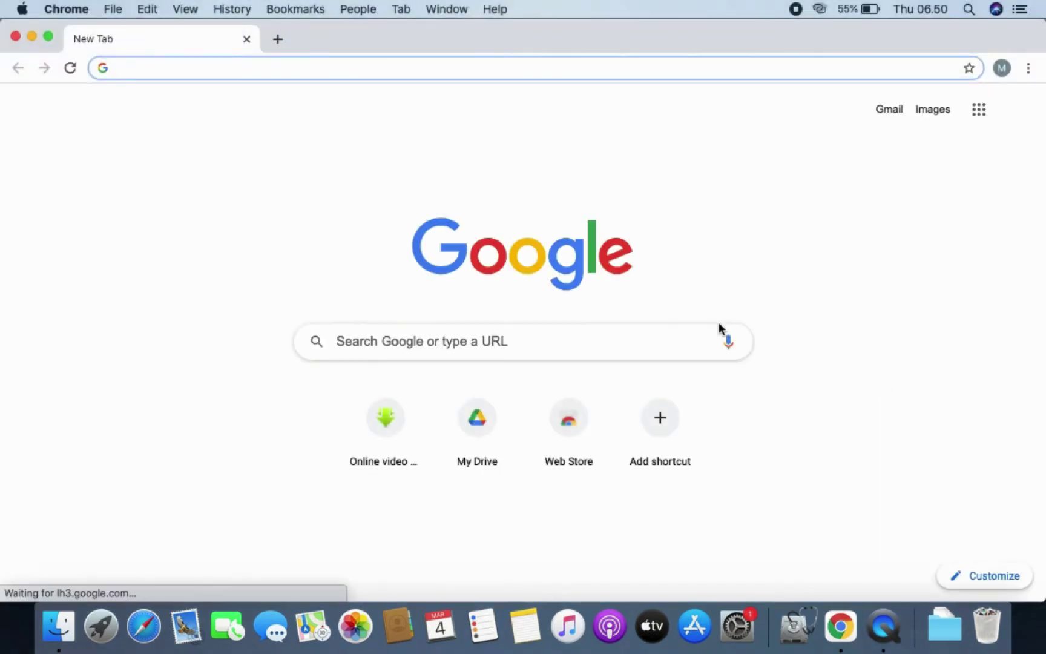
# Step: Bring up a new tab on the Google start page with the search box active
pyautogui.click(618, 67)
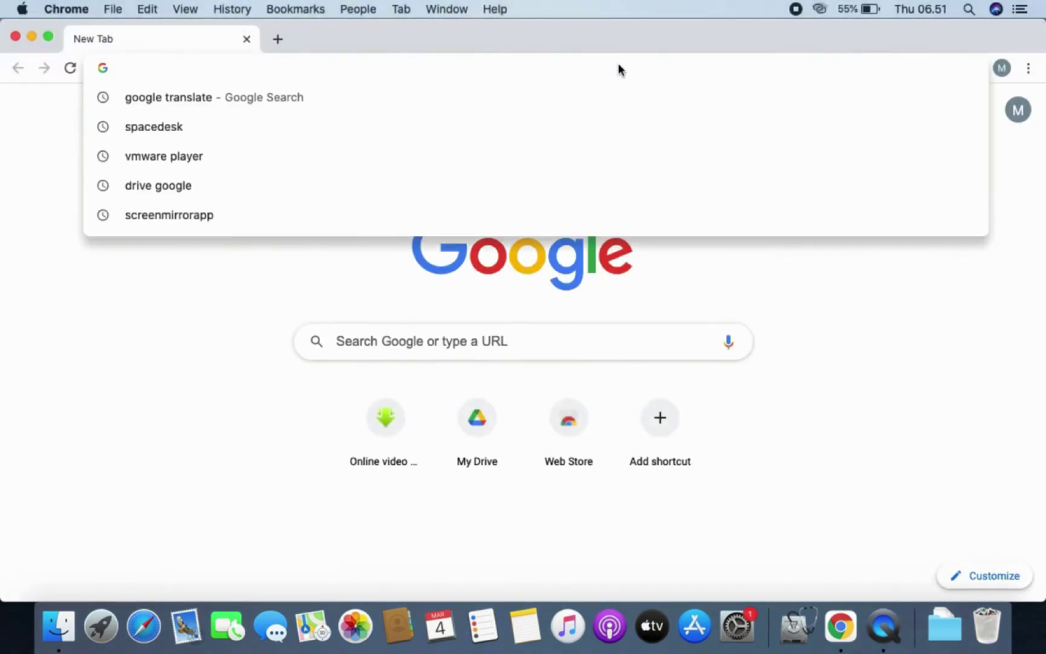
pyautogui.click(854, 451)
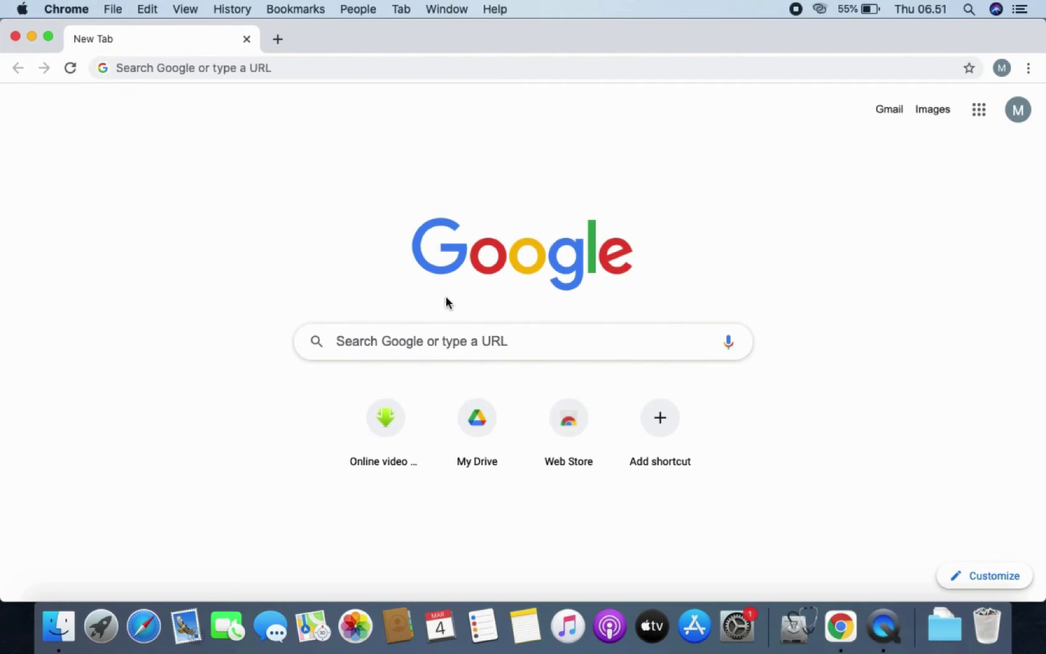
pyautogui.click(431, 342)
pyautogui.click(572, 148)
# Step: Search Google for 'disk drill' and look over the results
pyautogui.click(403, 347)
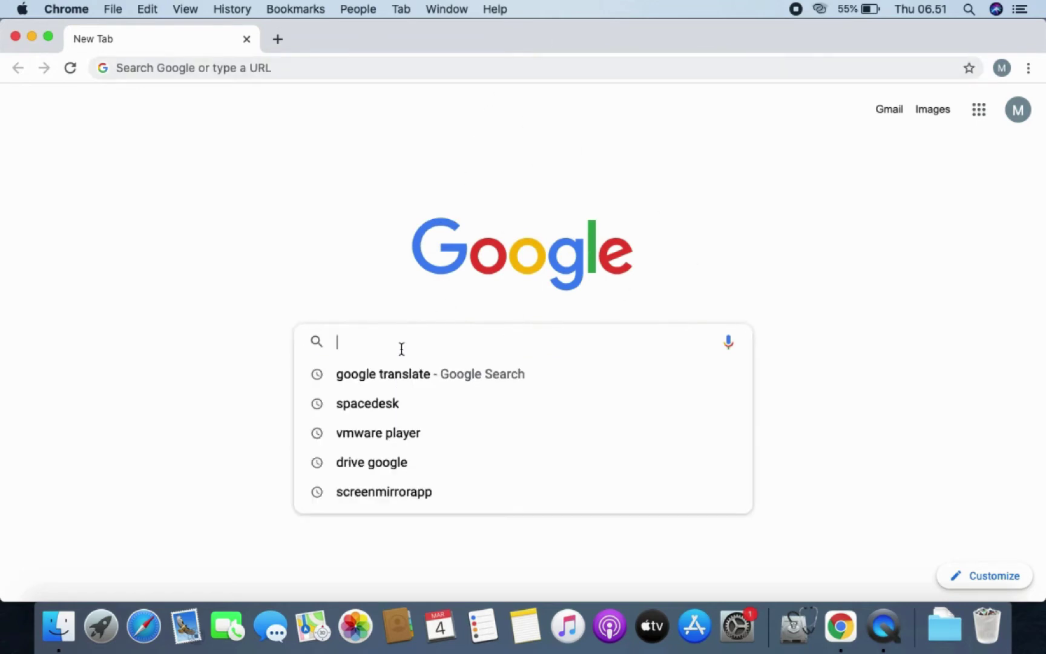
pyautogui.write('disk')
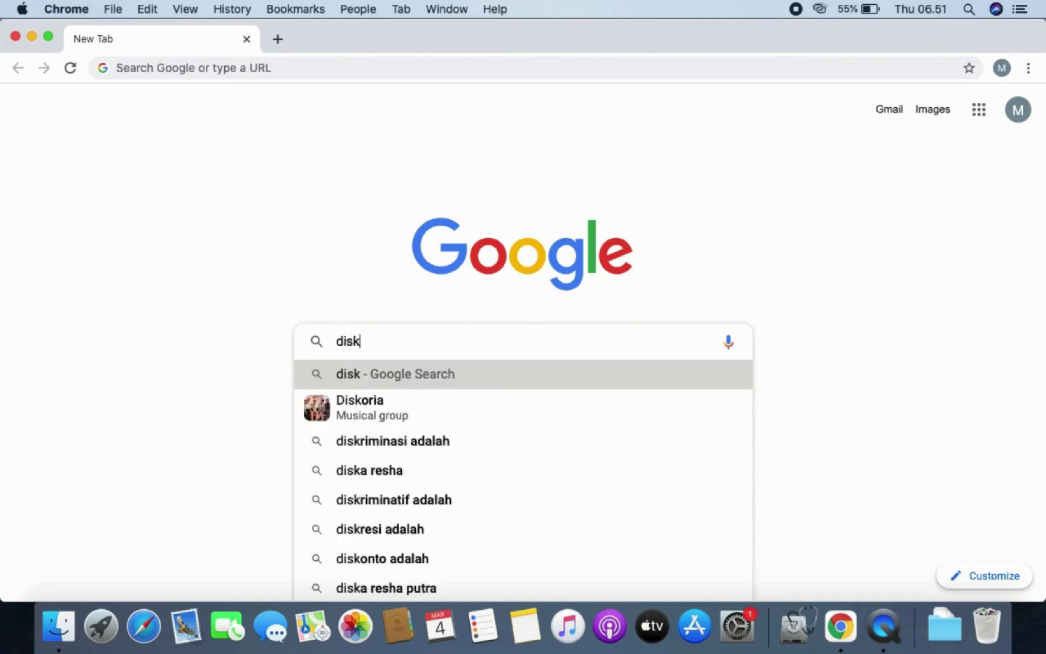
pyautogui.write(' drill')
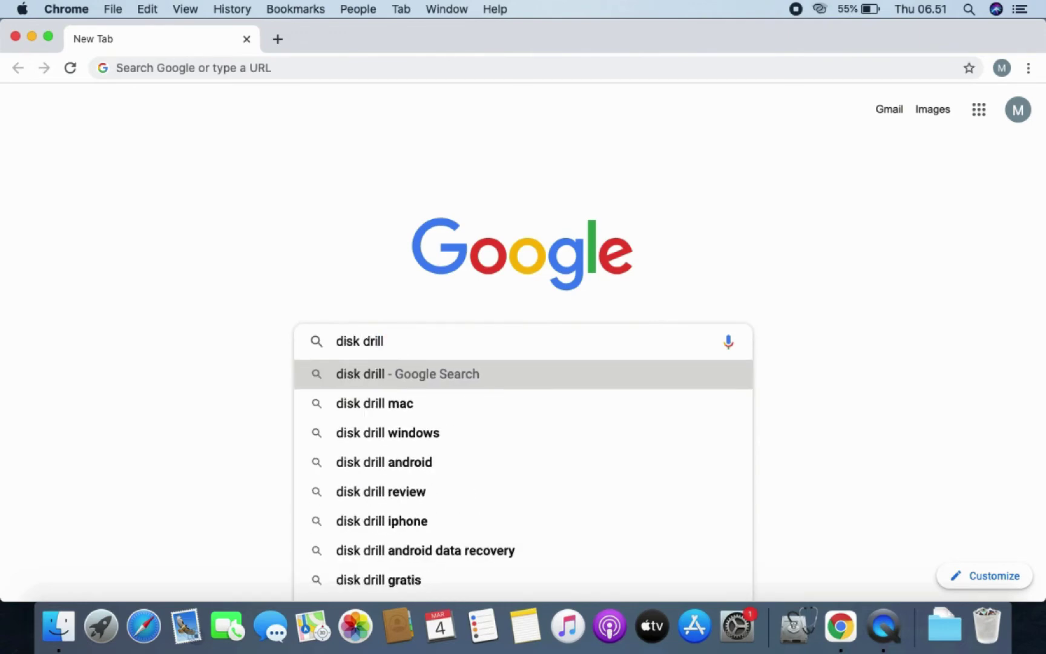
pyautogui.press('Return')
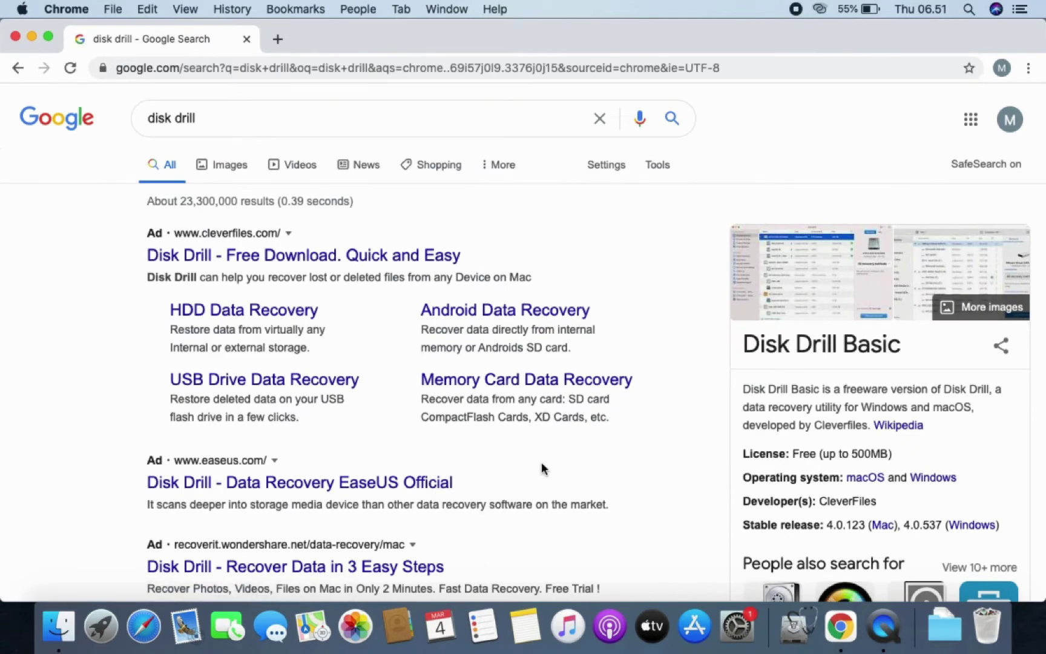
pyautogui.scroll(-3, 541, 468)
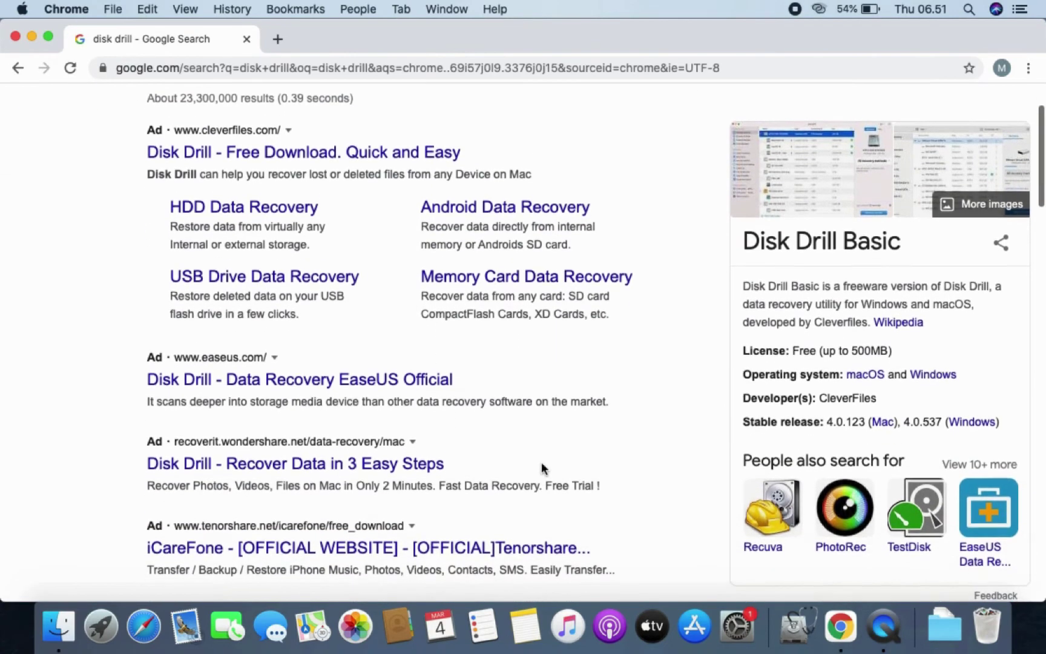
pyautogui.scroll(2, 541, 468)
pyautogui.scroll(1, 541, 468)
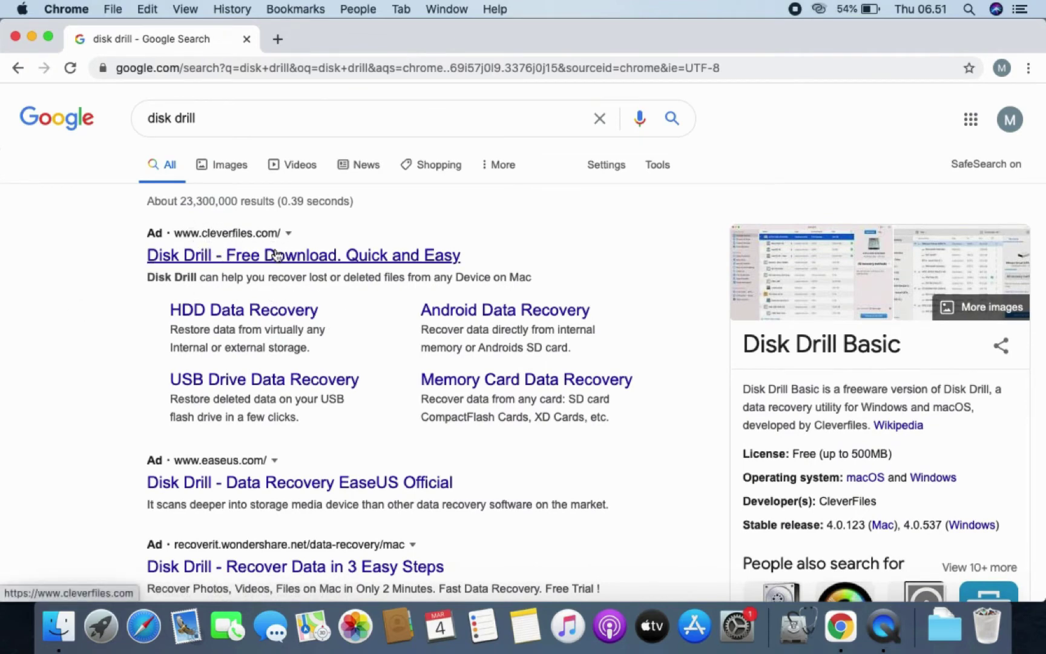
# Step: Open the cleverfiles Disk Drill result and start the free diskdrill.dmg download
pyautogui.click(275, 254)
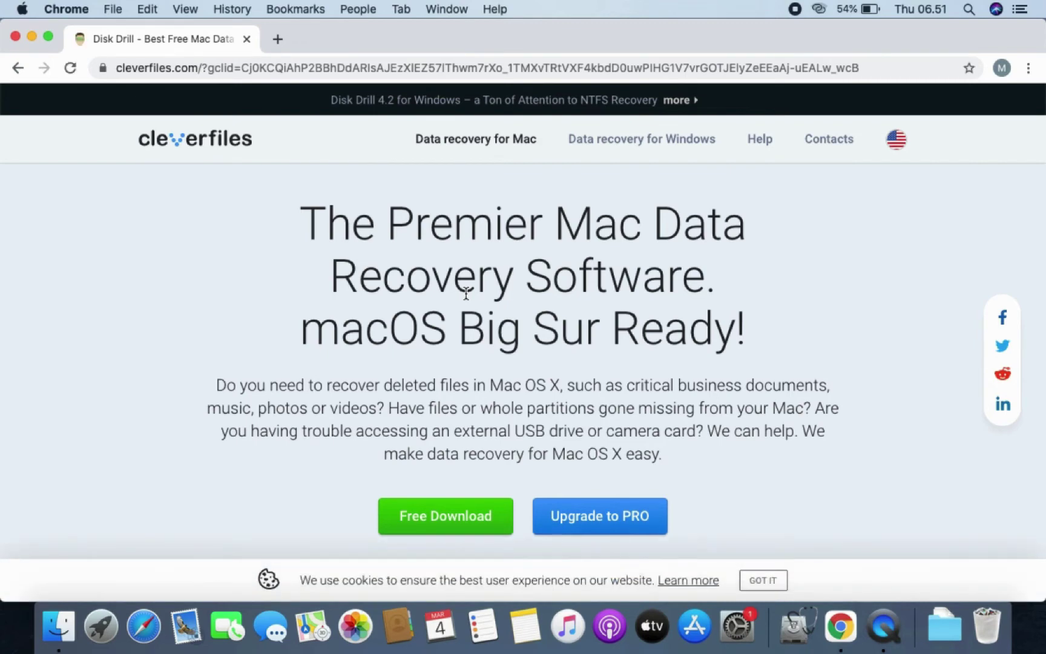
pyautogui.click(447, 524)
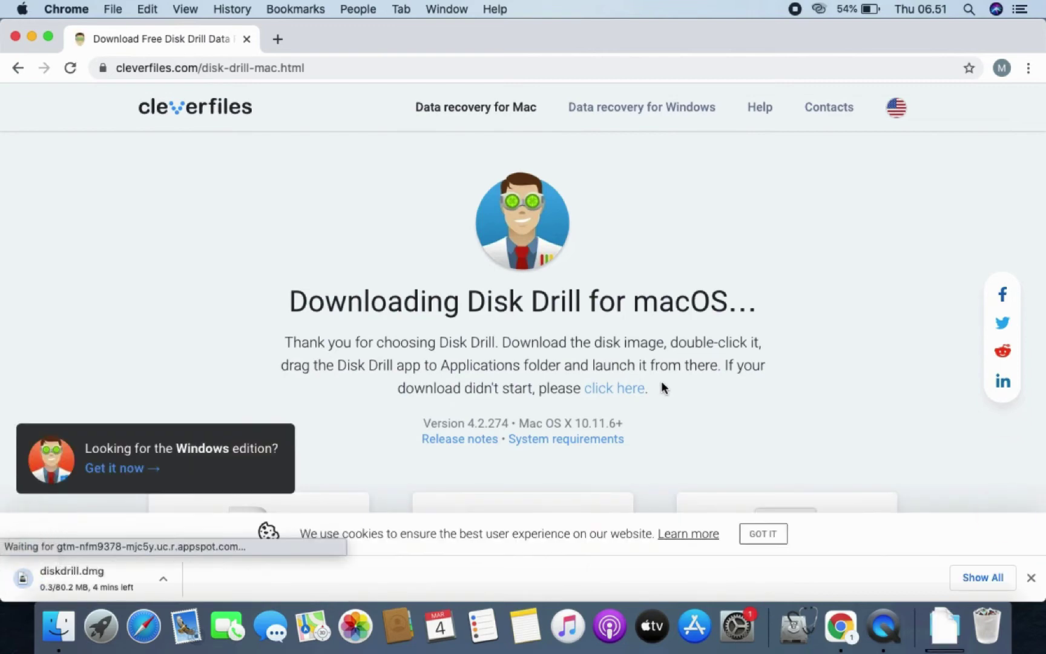
# Step: Open the downloaded diskdrill.dmg and copy Disk Drill into the Applications folder
pyautogui.click(961, 578)
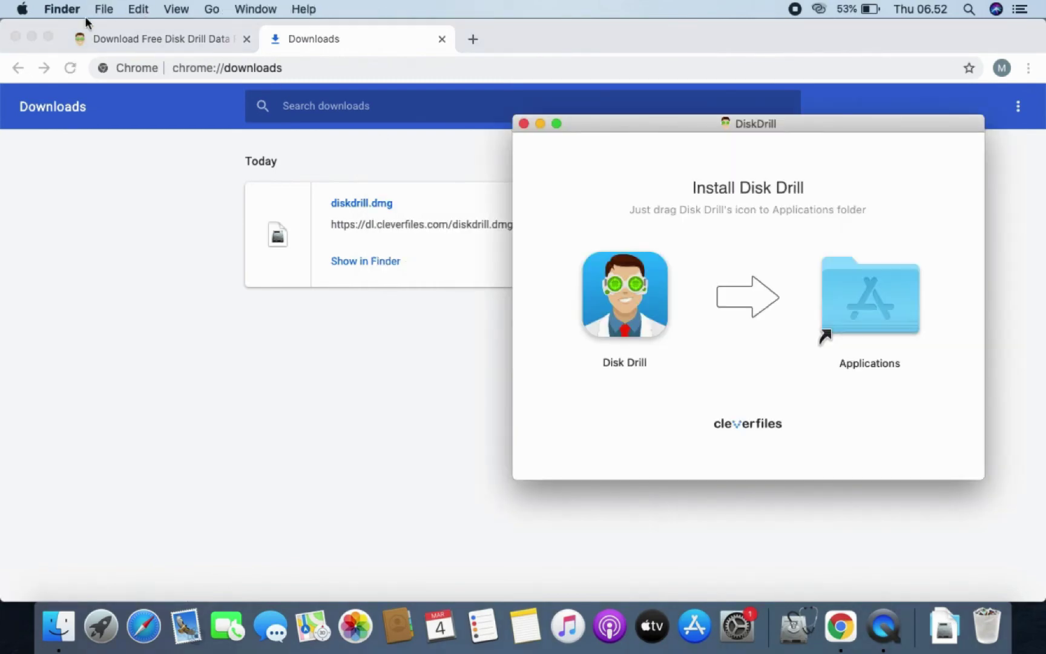
pyautogui.click(34, 37)
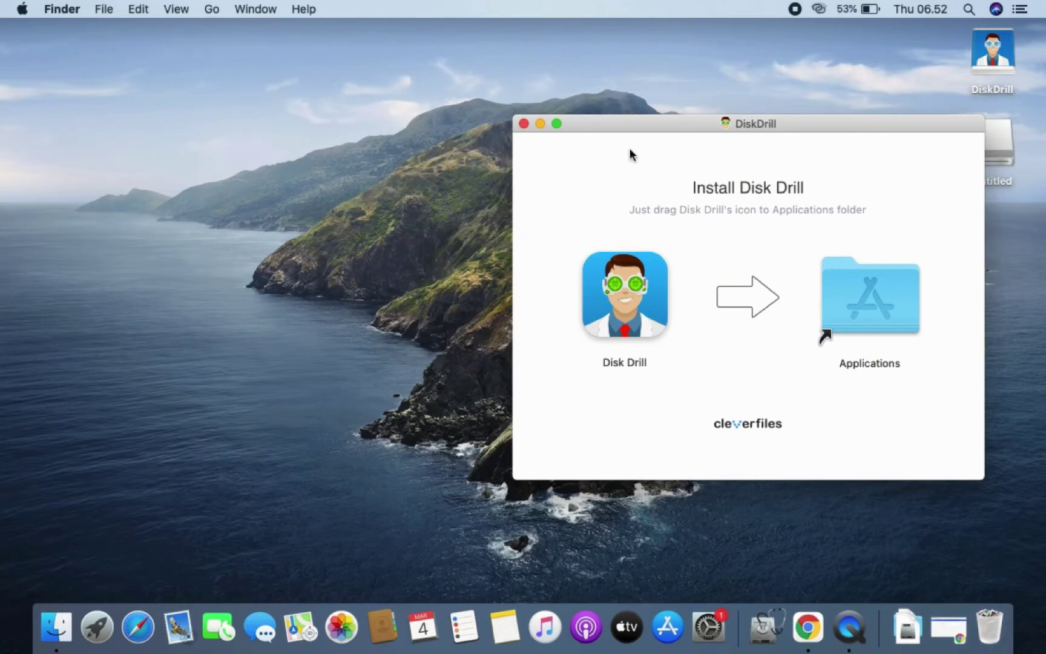
pyautogui.moveTo(654, 128); pyautogui.dragTo(454, 134)
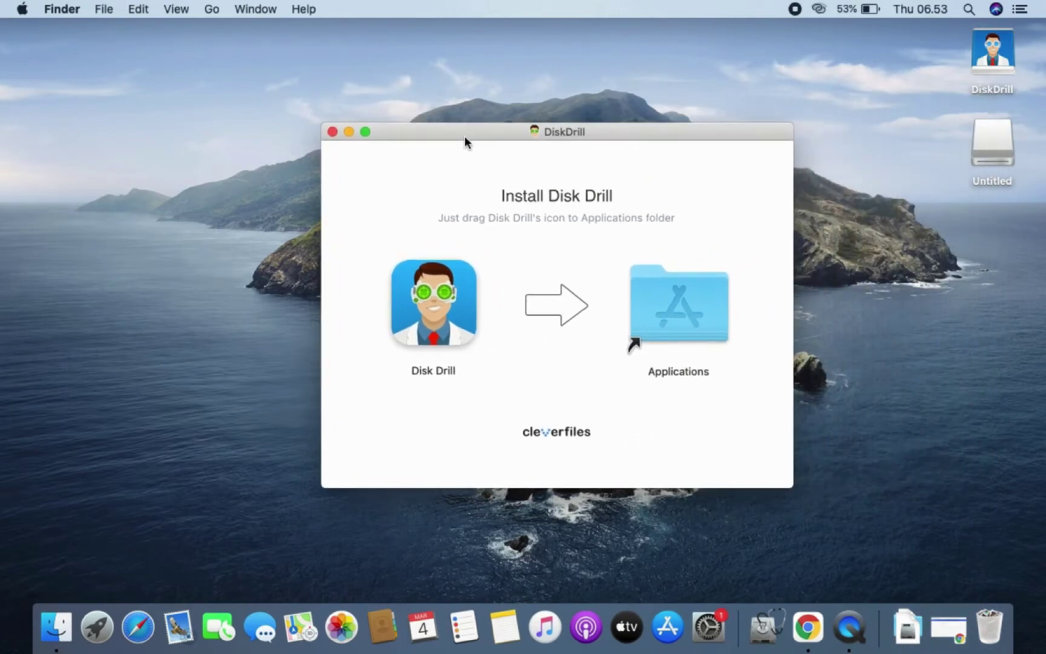
pyautogui.click(409, 305)
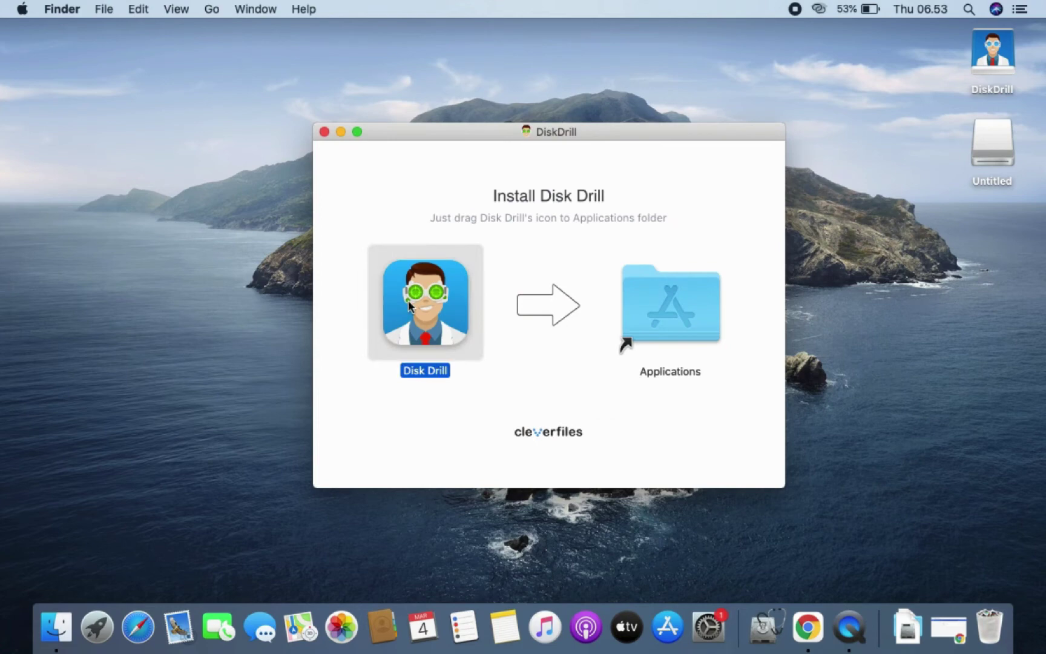
pyautogui.moveTo(410, 305); pyautogui.dragTo(655, 319)
# Step: Close the installer window and launch Disk Drill through a Spotlight search for 'disk'
pyautogui.click(324, 133)
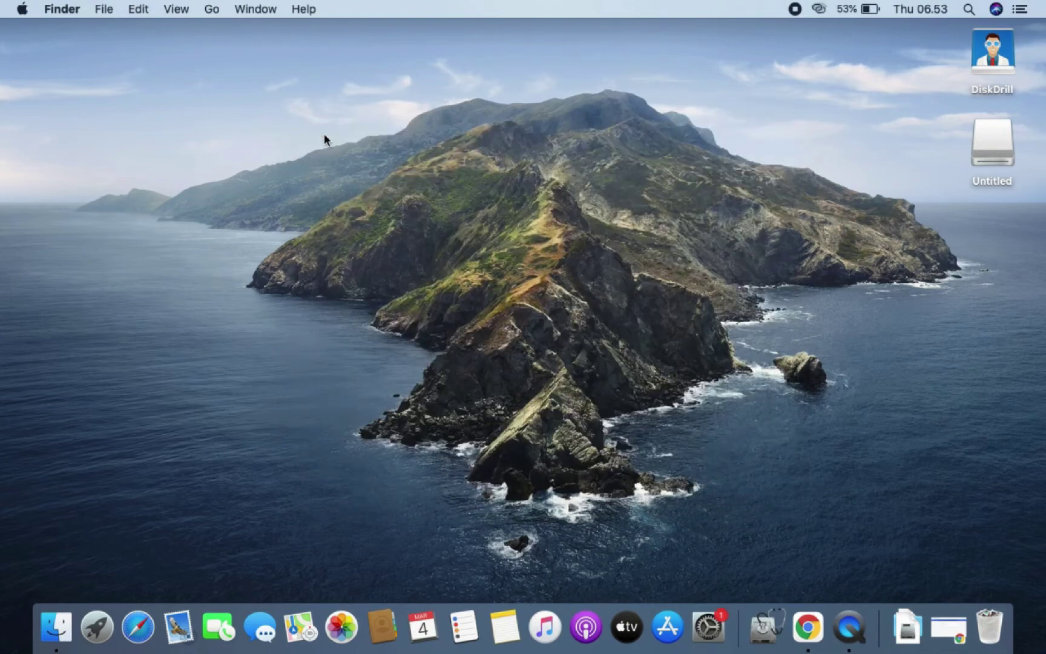
pyautogui.click(969, 9)
pyautogui.write('disk')
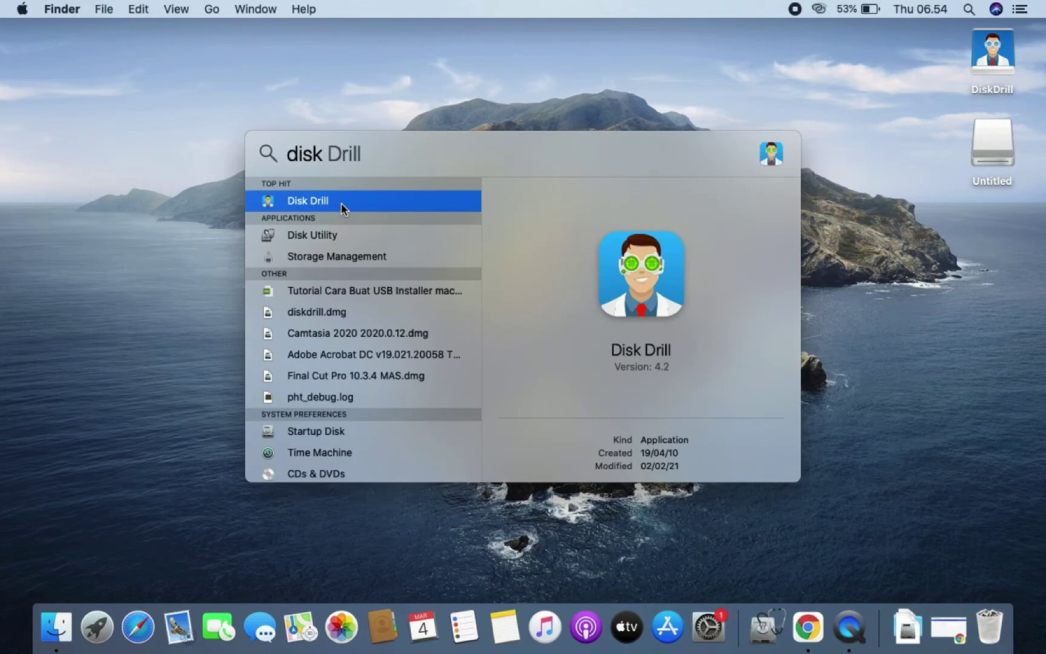
pyautogui.doubleClick(341, 202)
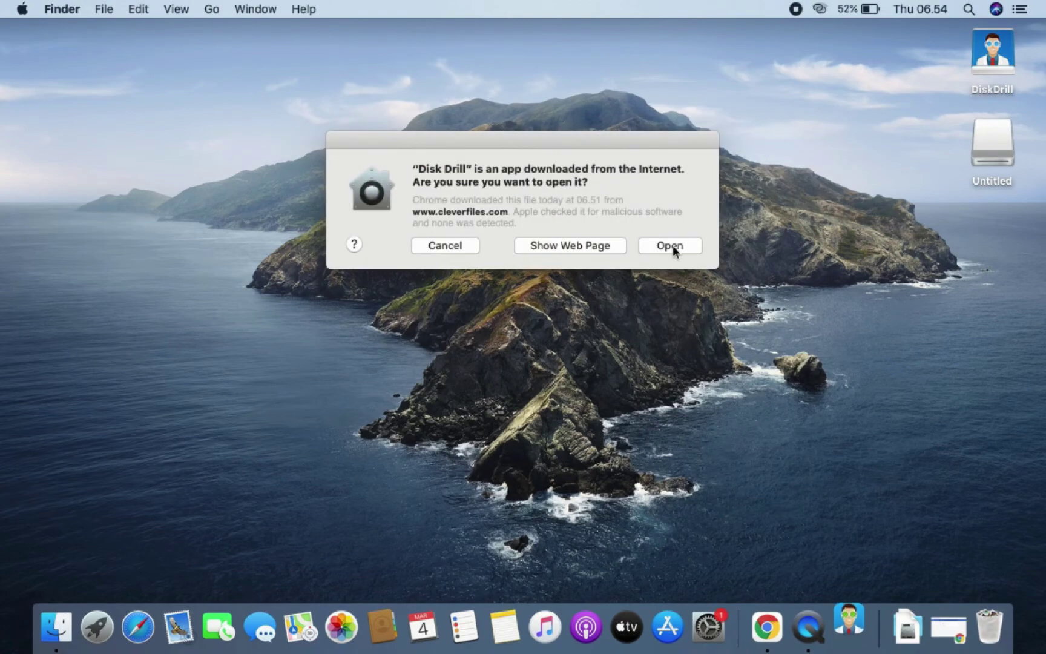
# Step: Open Disk Drill, accept the licence, and finish the welcome pages with automatic update checks off
pyautogui.click(678, 245)
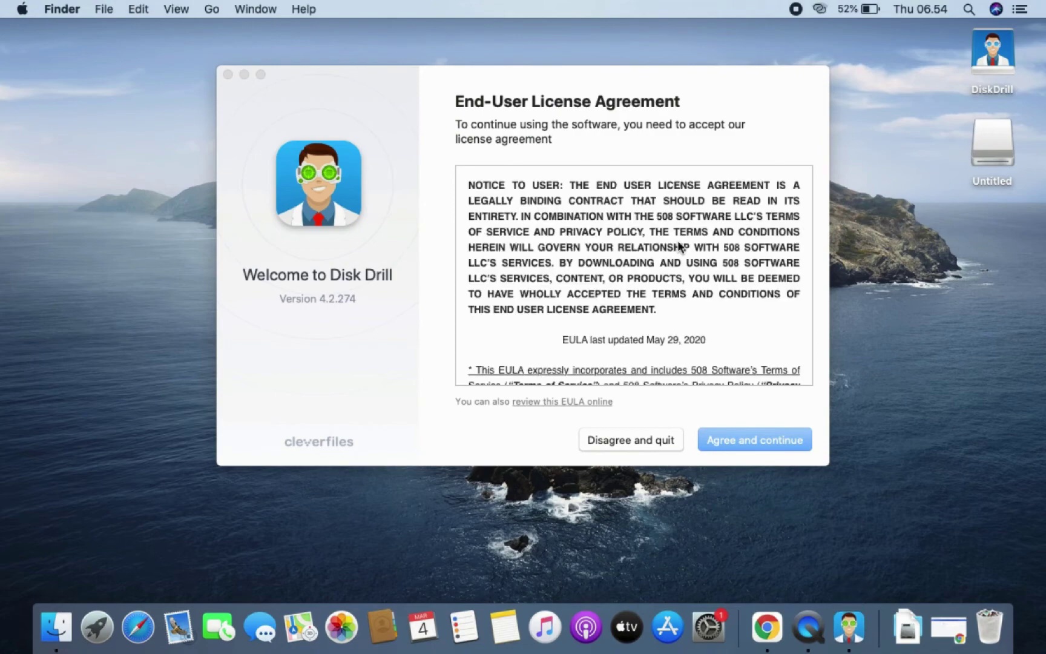
pyautogui.click(738, 418)
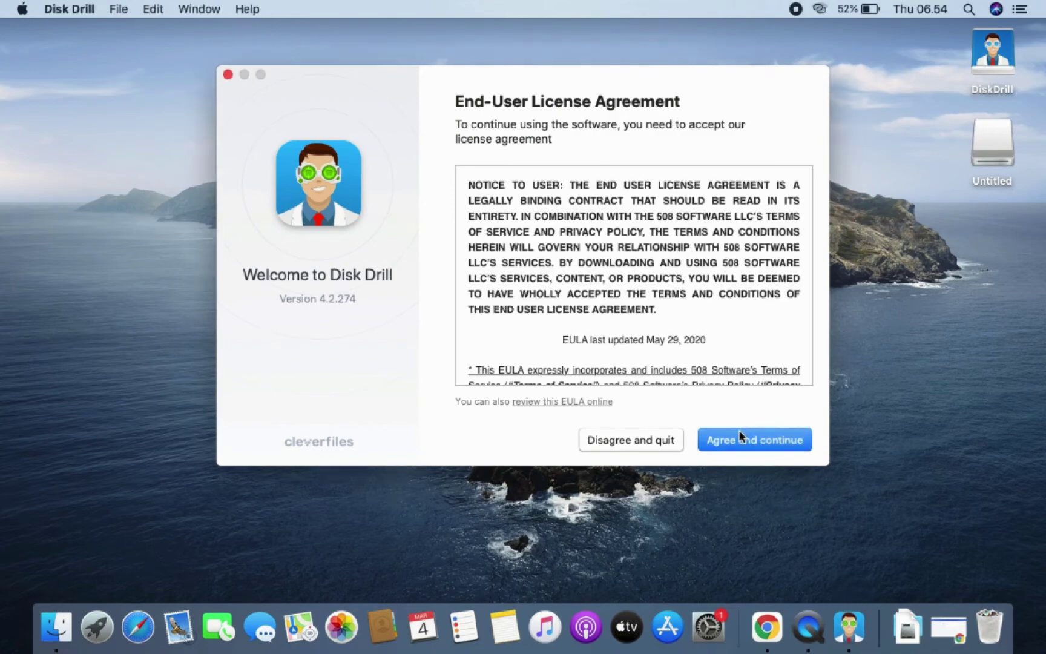
pyautogui.click(770, 447)
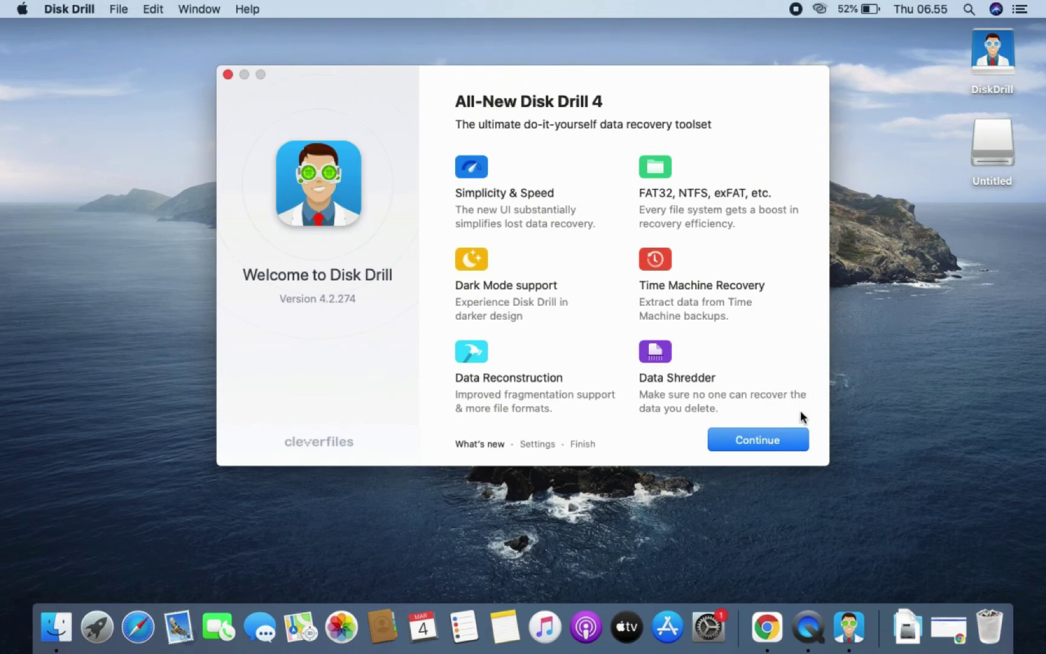
pyautogui.click(755, 444)
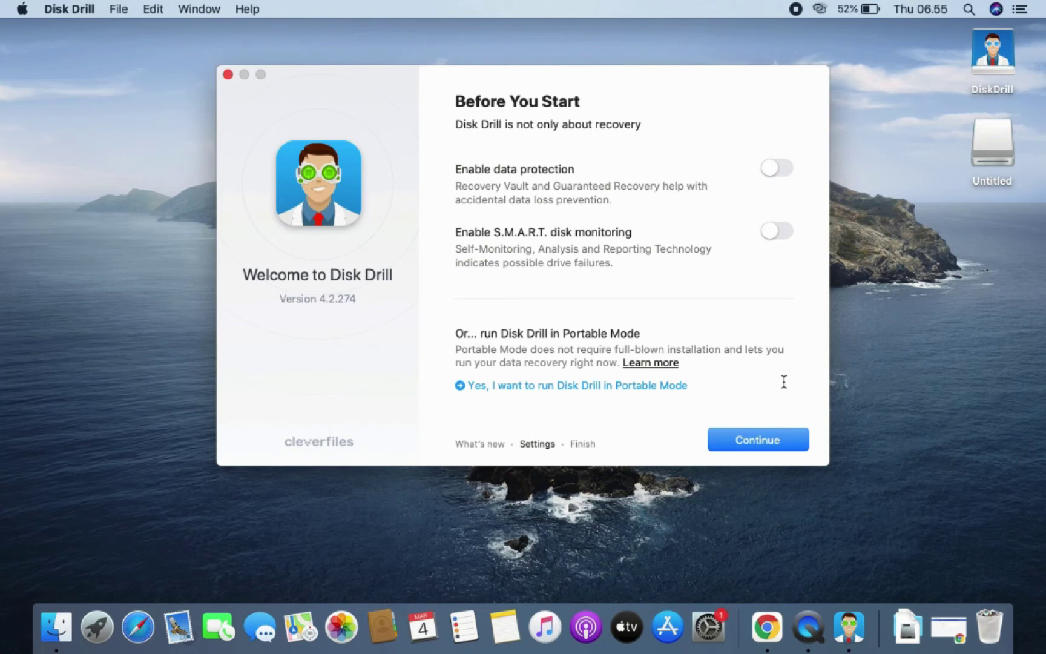
pyautogui.click(756, 438)
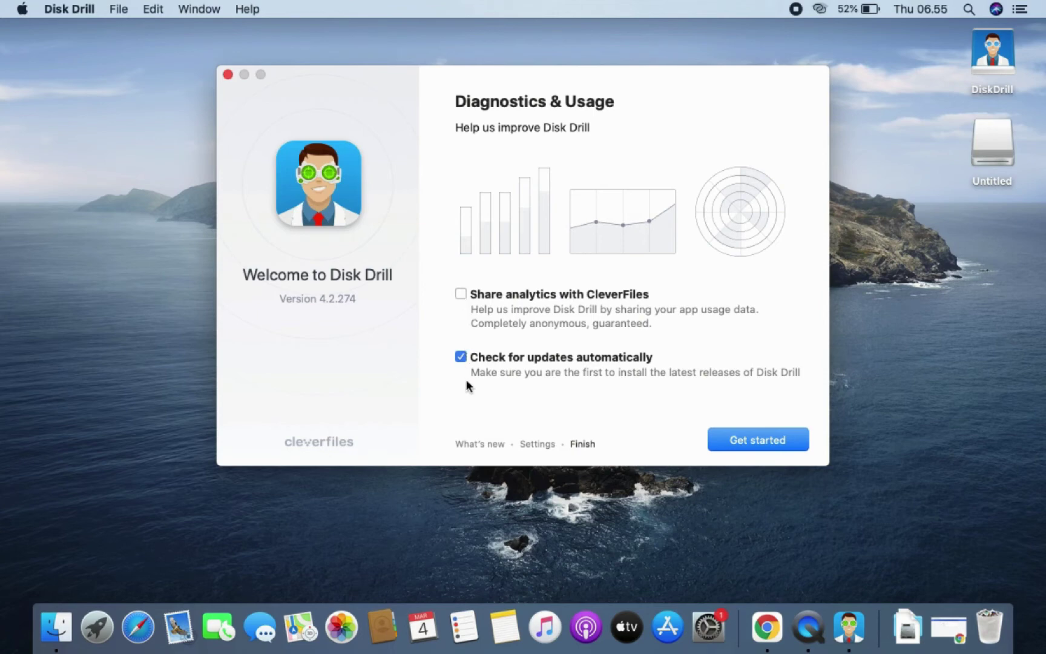
pyautogui.click(460, 357)
pyautogui.click(800, 441)
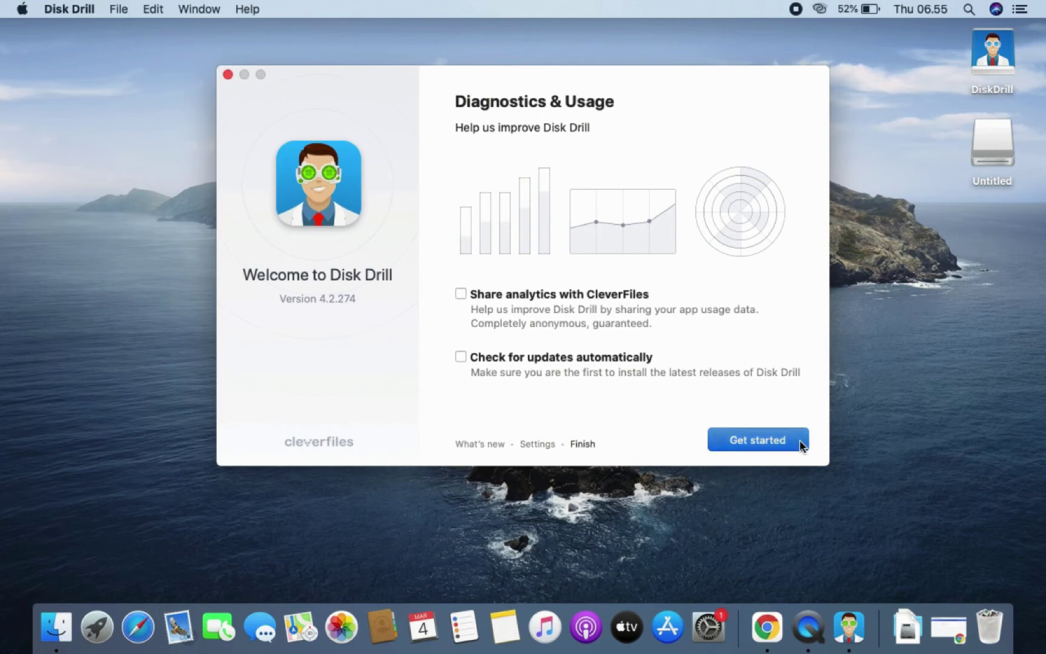
# Step: Authorise Disk Drill's setup with the admin password
pyautogui.write('•')
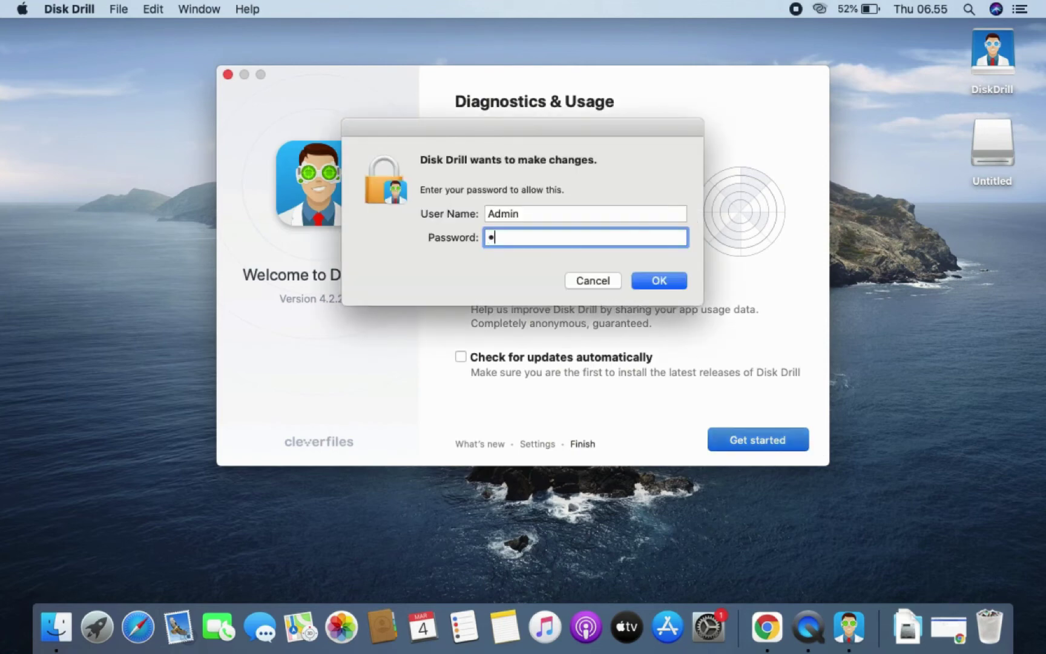
pyautogui.write('•••')
pyautogui.click(656, 282)
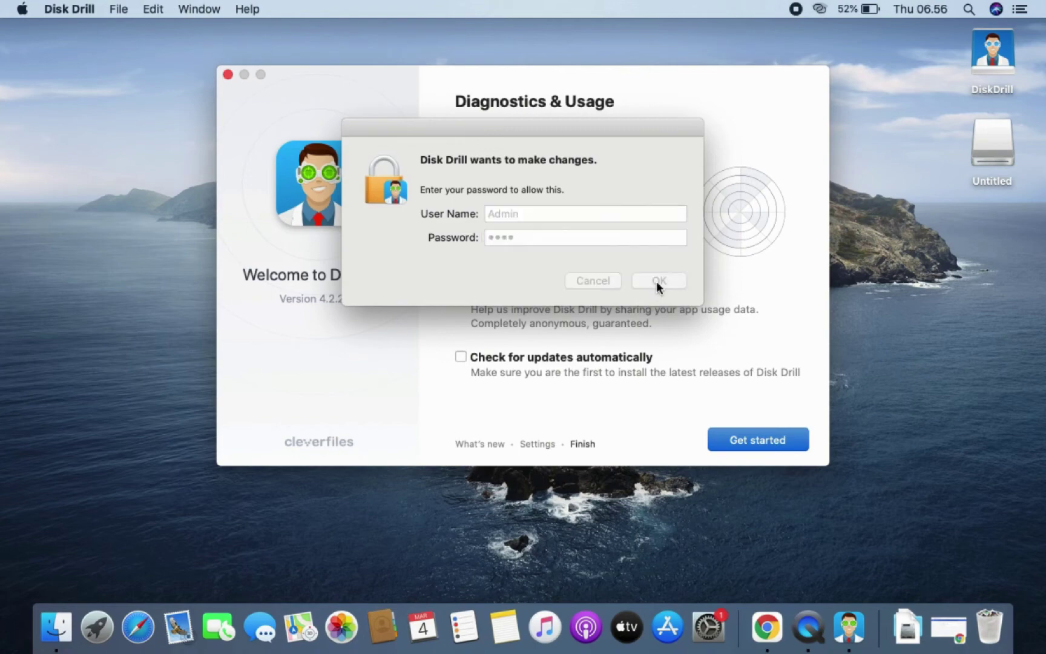
pyautogui.press('Return')
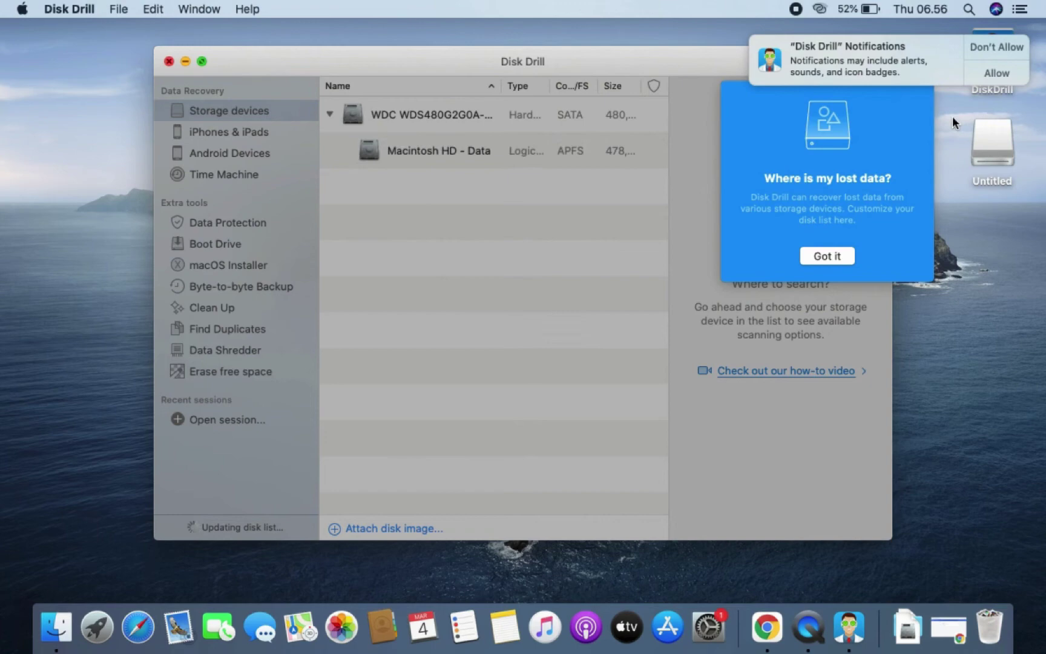
# Step: Allow Disk Drill notifications and dismiss the lost-data and Recovery Vault tips
pyautogui.click(1003, 77)
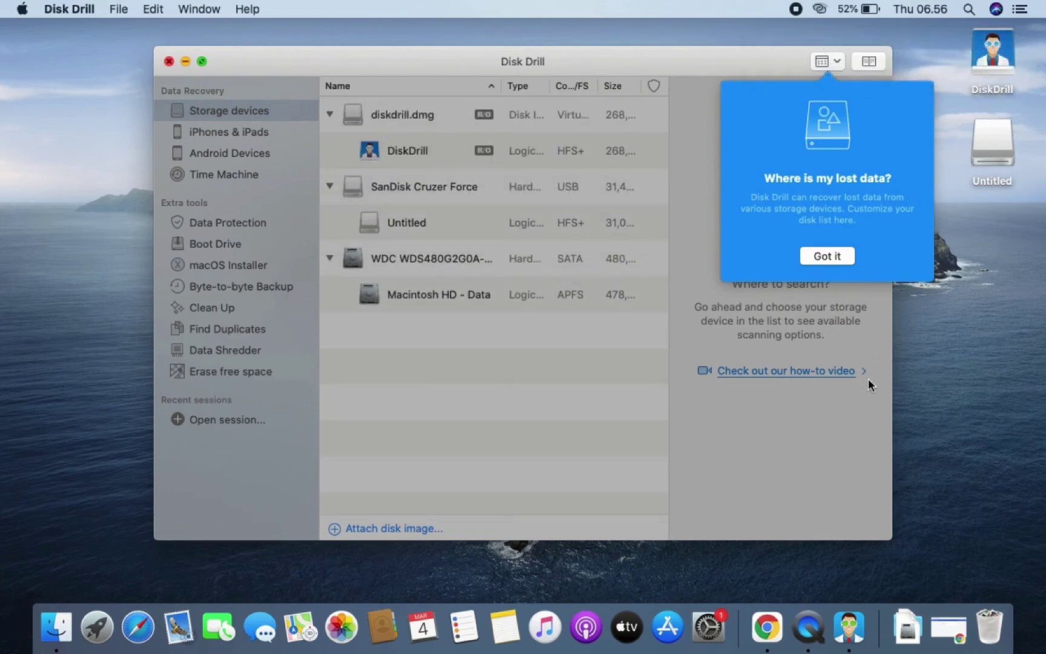
pyautogui.click(839, 256)
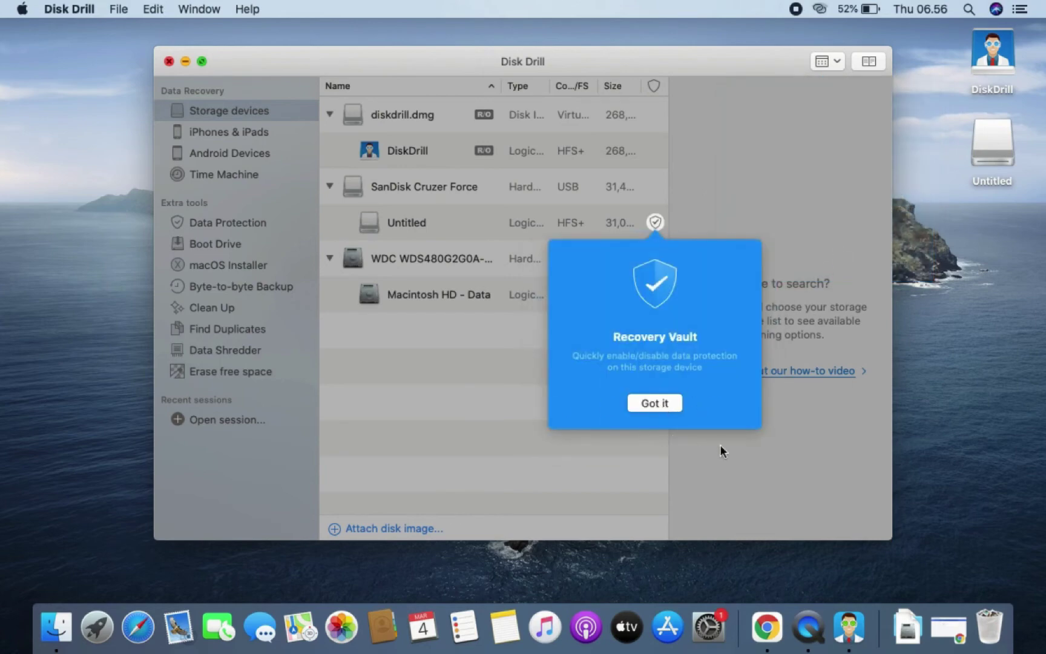
pyautogui.click(655, 403)
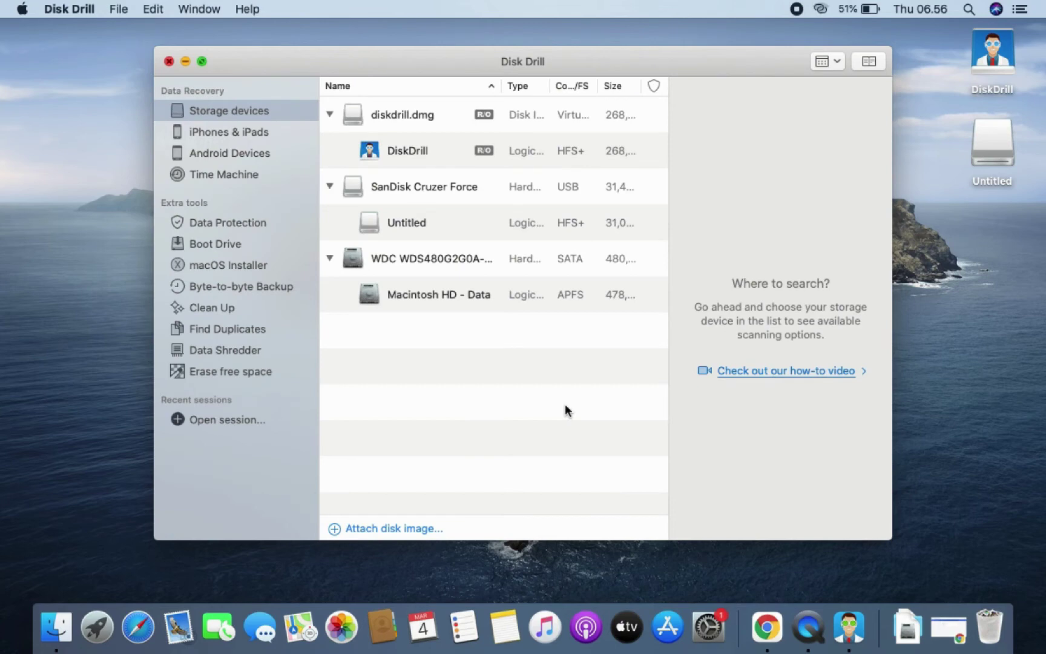
# Step: In the macOS Installer tool, pair Install macOS Catalina with the SanDisk Cruzer Force as destination
pyautogui.click(226, 267)
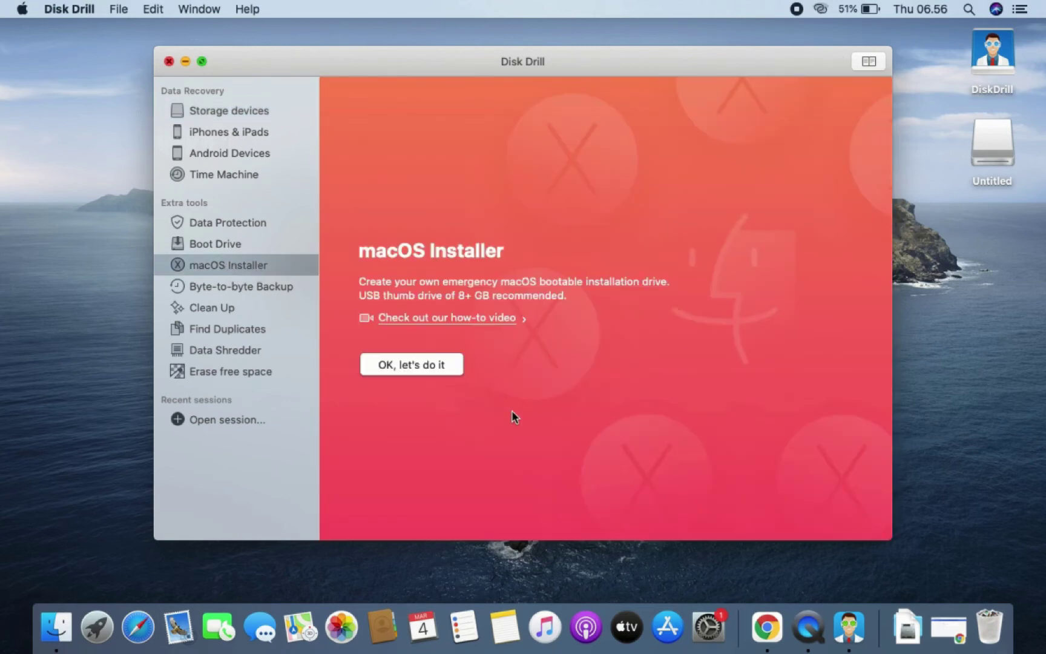
pyautogui.click(426, 366)
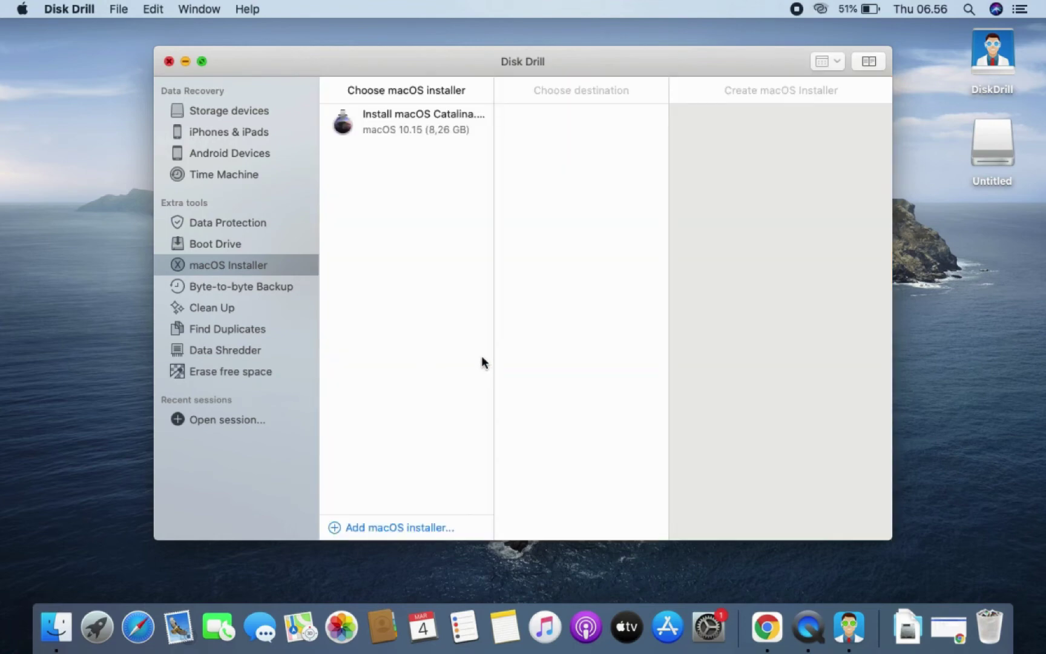
pyautogui.click(431, 131)
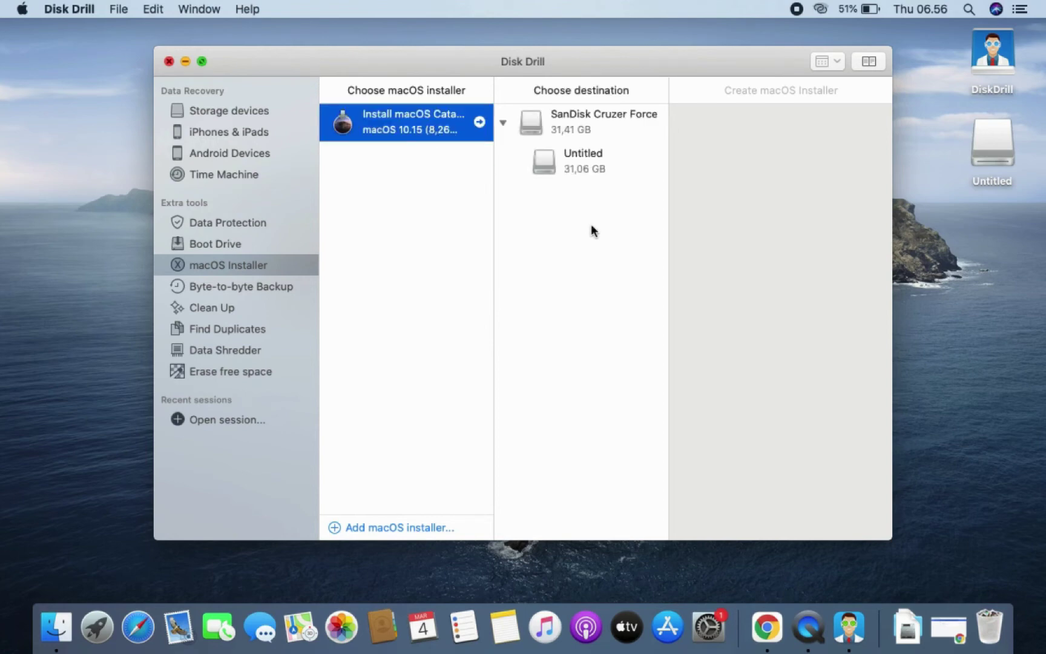
pyautogui.click(584, 130)
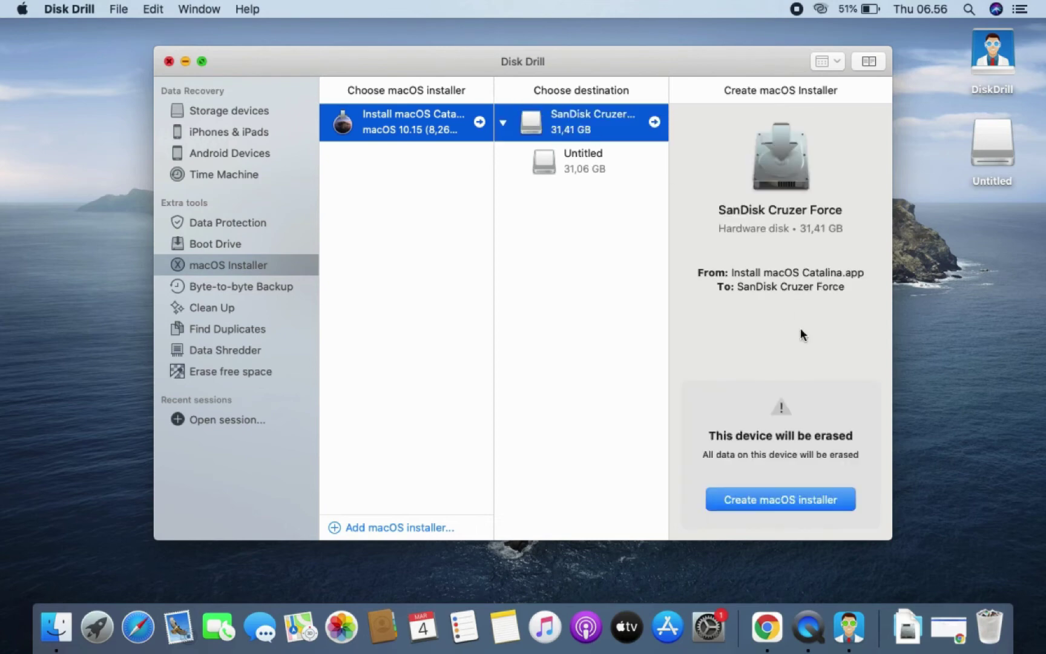
# Step: Create the Catalina installer on the SanDisk Cruzer Force, accepting that its data will be erased
pyautogui.click(815, 500)
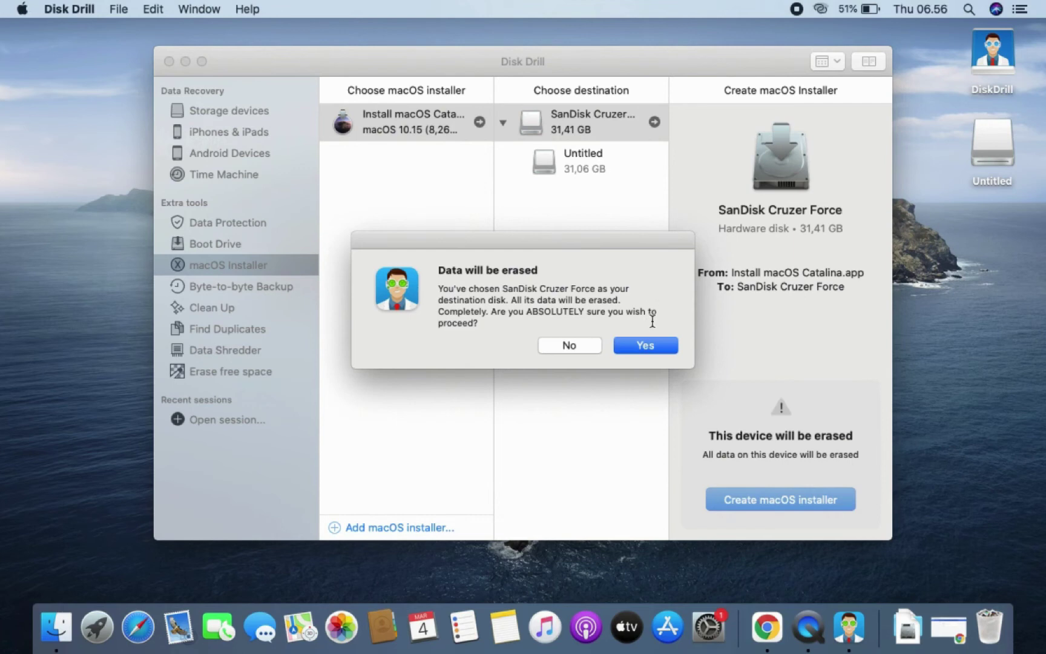
pyautogui.click(644, 343)
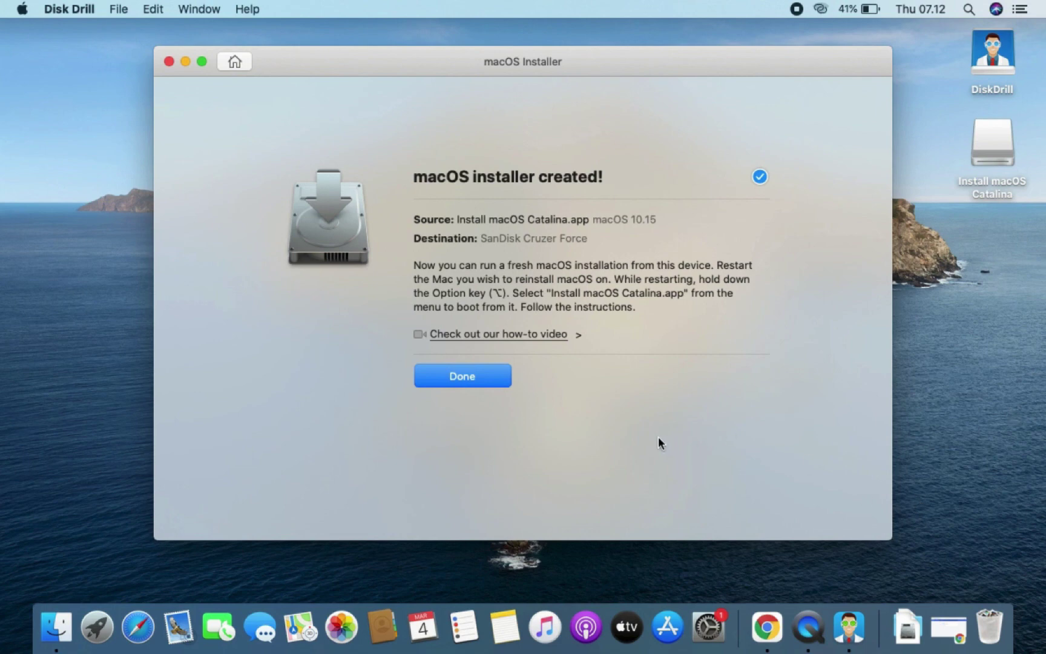
# Step: Close the installer-created summary and bring up the Disk Drill application menu
pyautogui.click(487, 373)
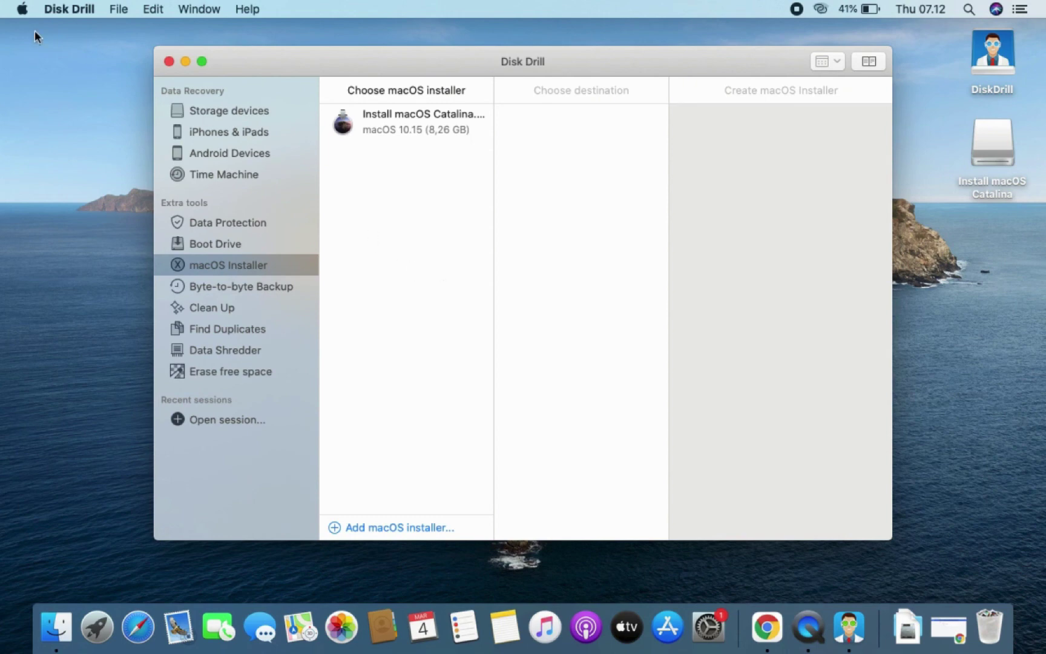
pyautogui.click(67, 8)
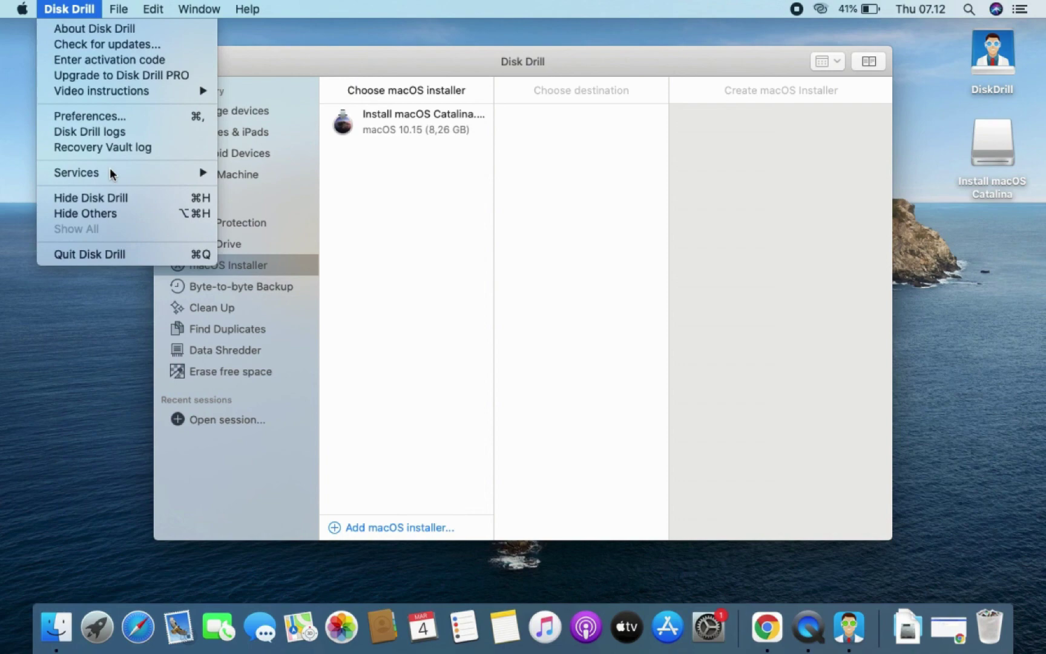
# Step: Quit Disk Drill and view the Install macOS Catalina drive's contents as icons in Finder
pyautogui.click(130, 254)
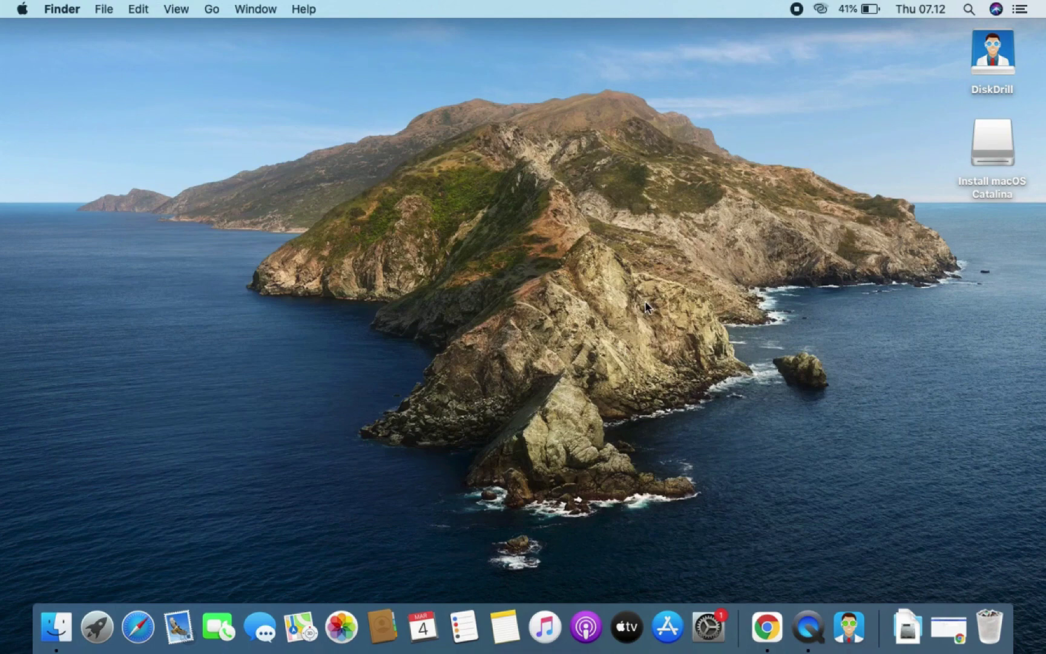
pyautogui.doubleClick(986, 140)
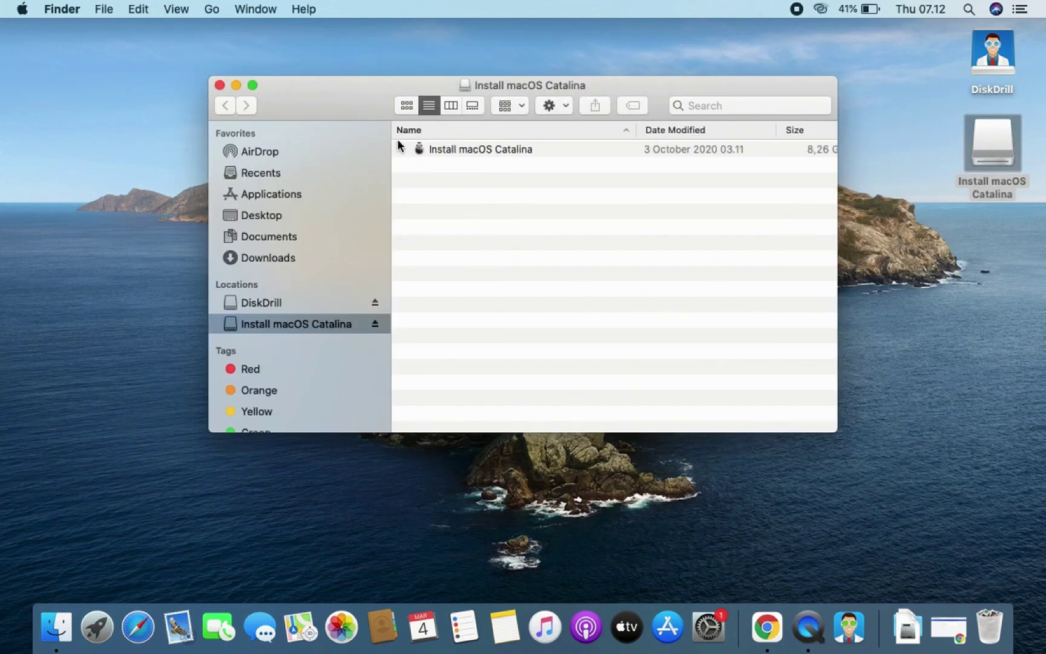
pyautogui.click(405, 107)
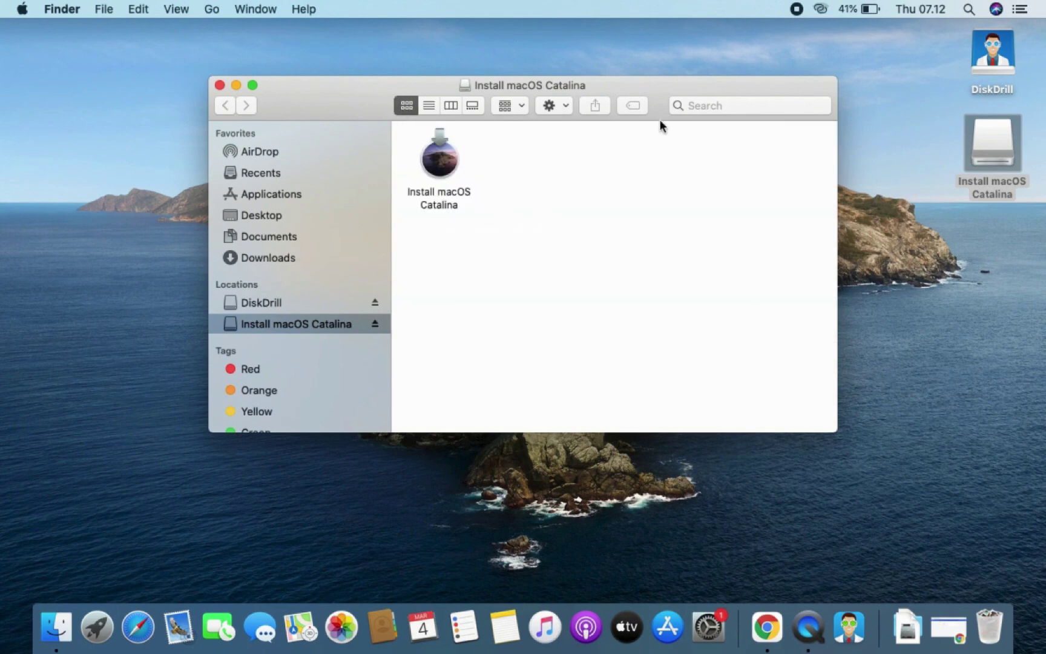
pyautogui.moveTo(633, 84); pyautogui.dragTo(610, 117)
pyautogui.click(997, 306)
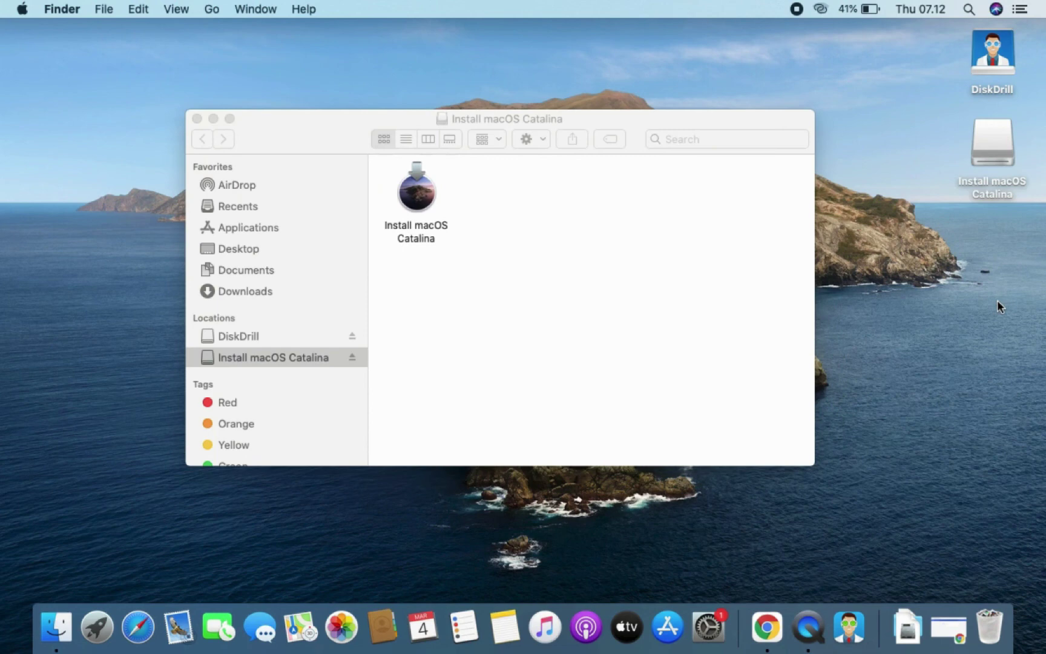